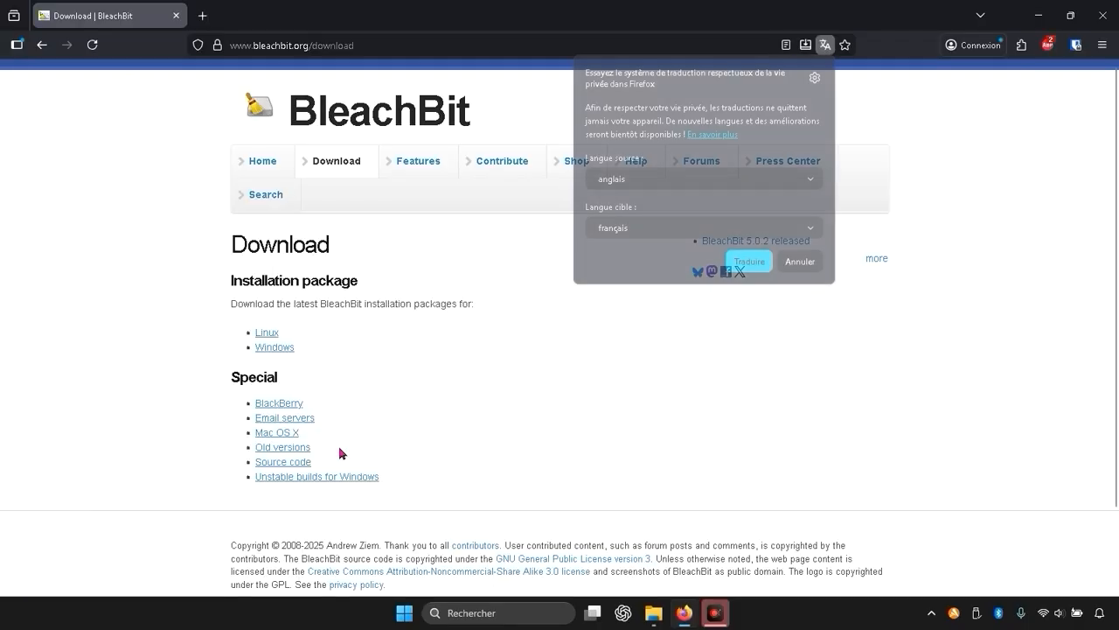
# Decline the page translation and download the portable BleachBit 5.0.2 package for Windows.
pyautogui.click(801, 261)
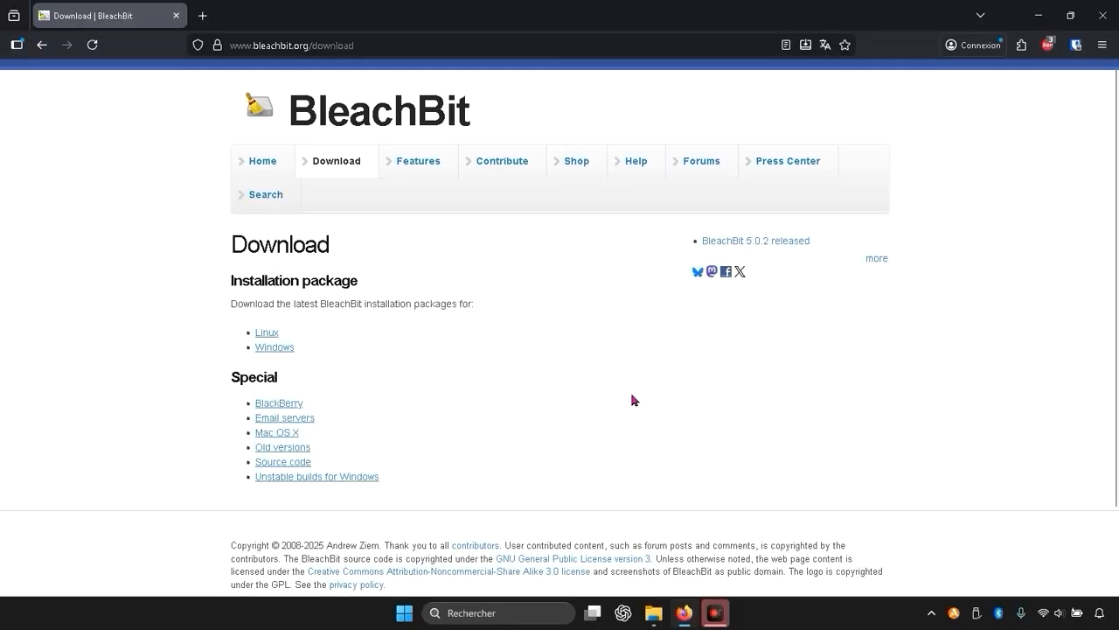
pyautogui.scroll(-2, 632, 400)
pyautogui.scroll(2, 490, 391)
pyautogui.click(285, 350)
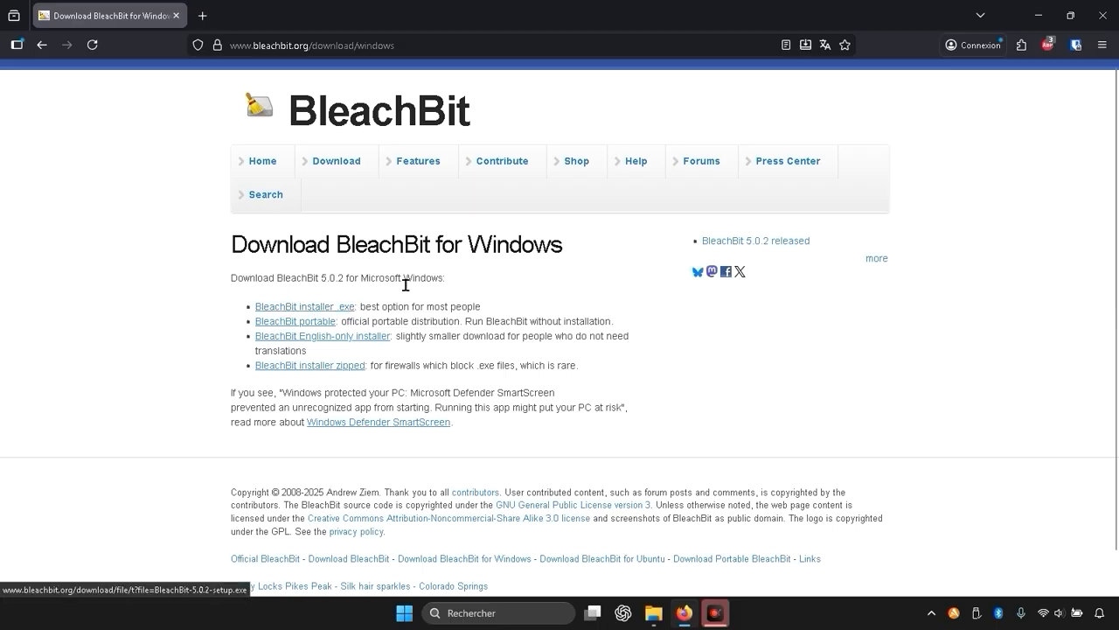
pyautogui.click(308, 324)
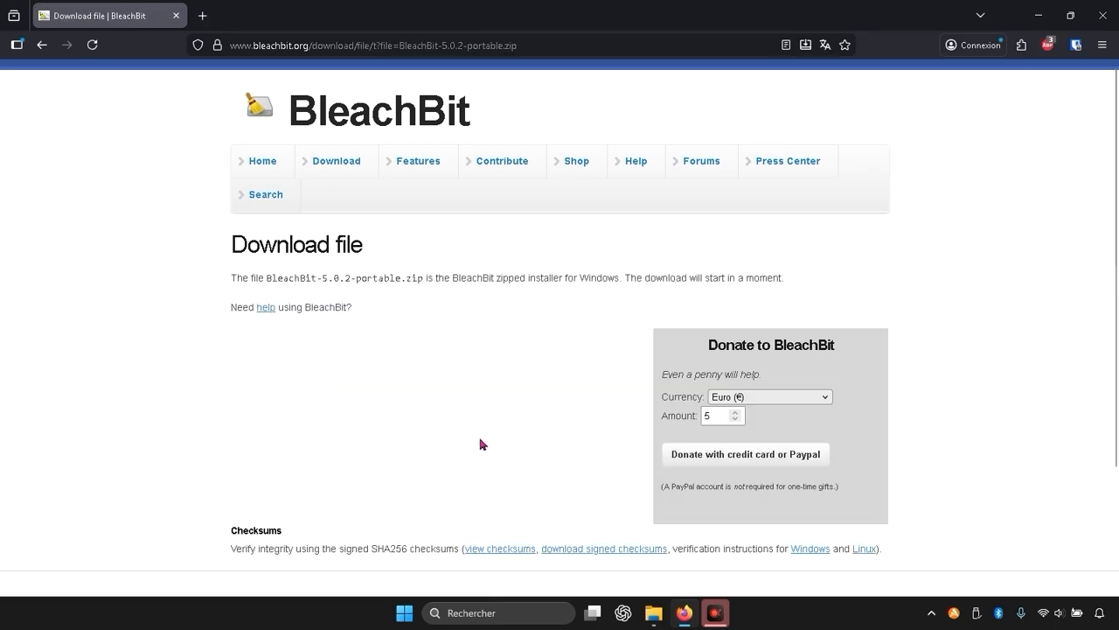
pyautogui.scroll(-3, 516, 405)
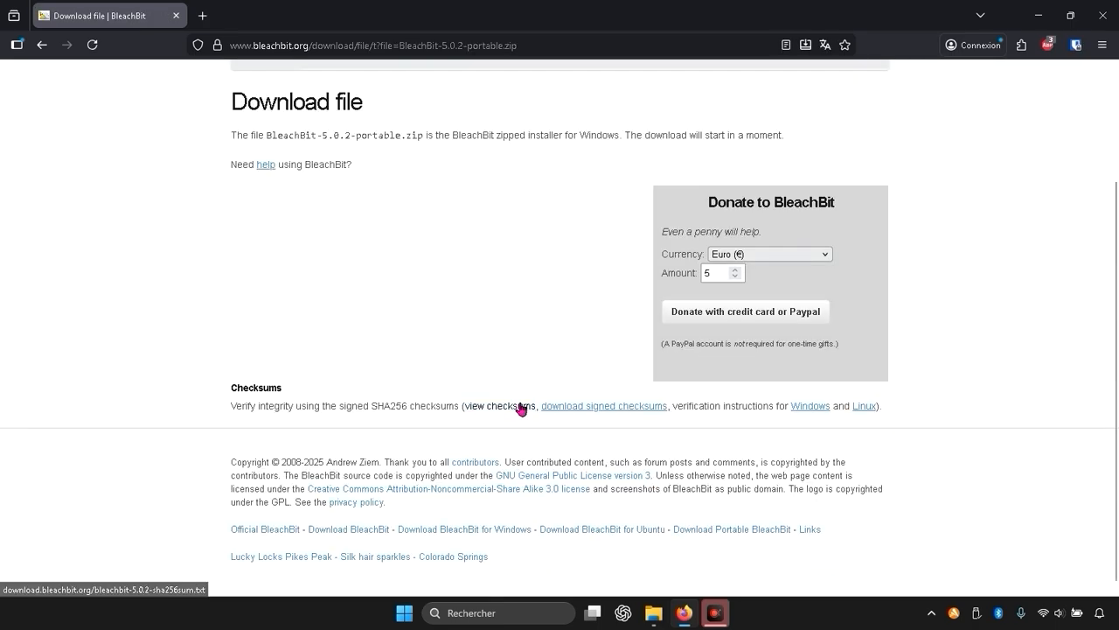
pyautogui.scroll(3, 516, 408)
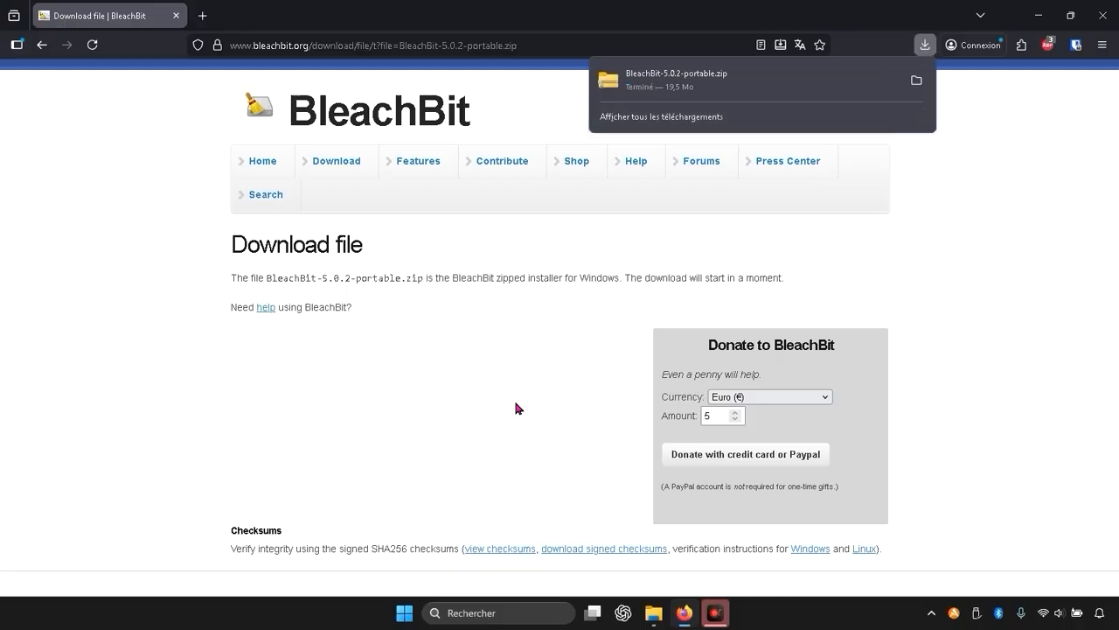
# Show the downloaded BleachBit-5.0.2-portable.zip in its folder and extract it to the proposed destination in Downloads.
pyautogui.click(916, 81)
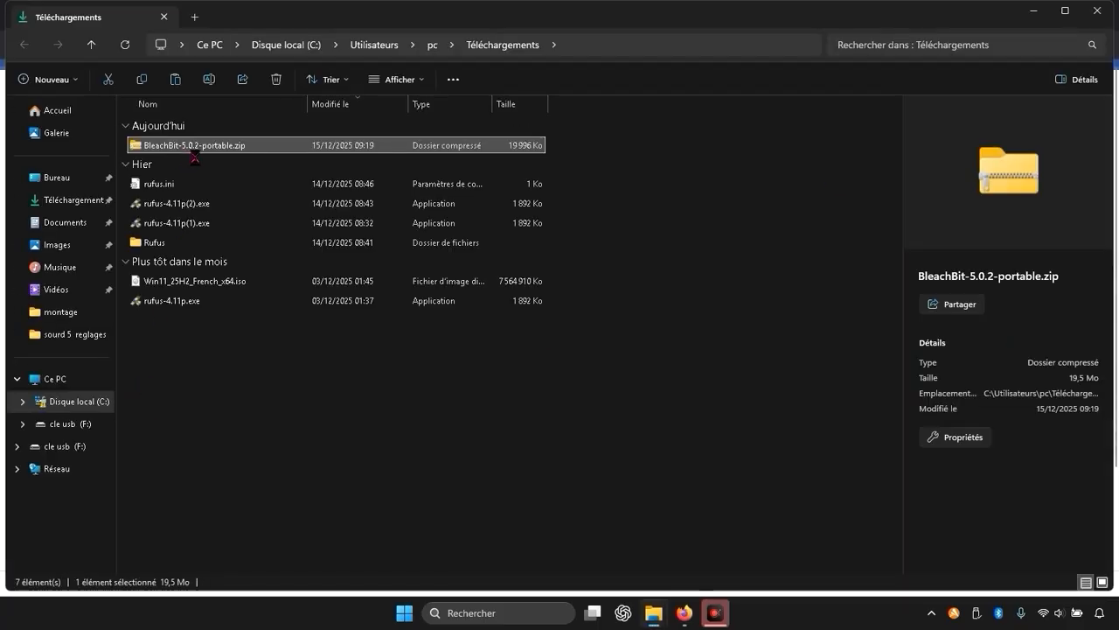
pyautogui.rightClick(185, 149)
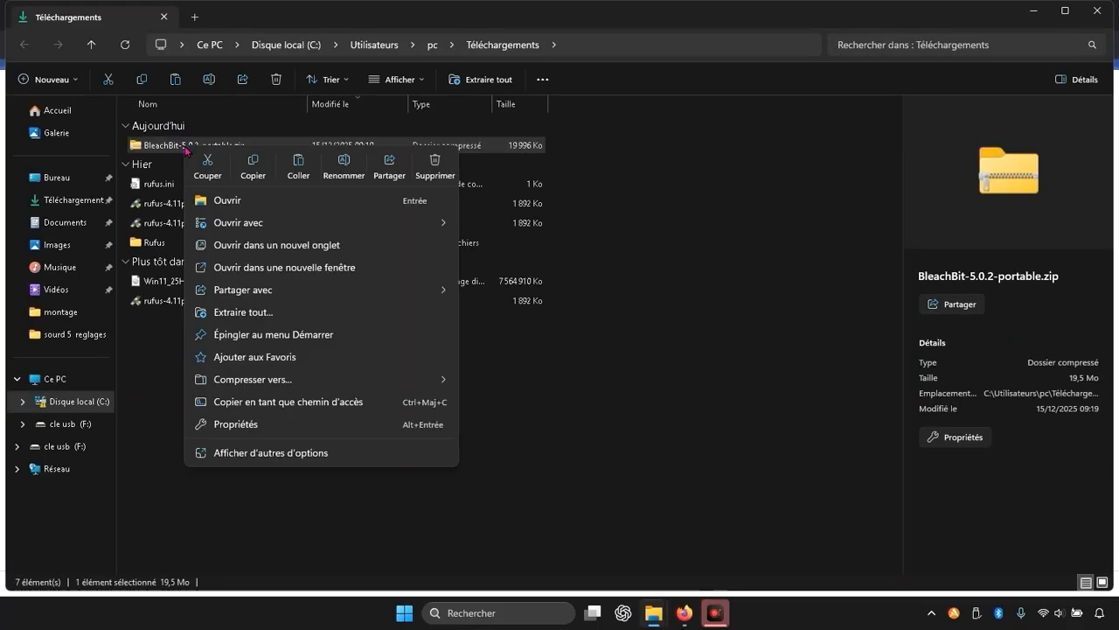
pyautogui.click(255, 311)
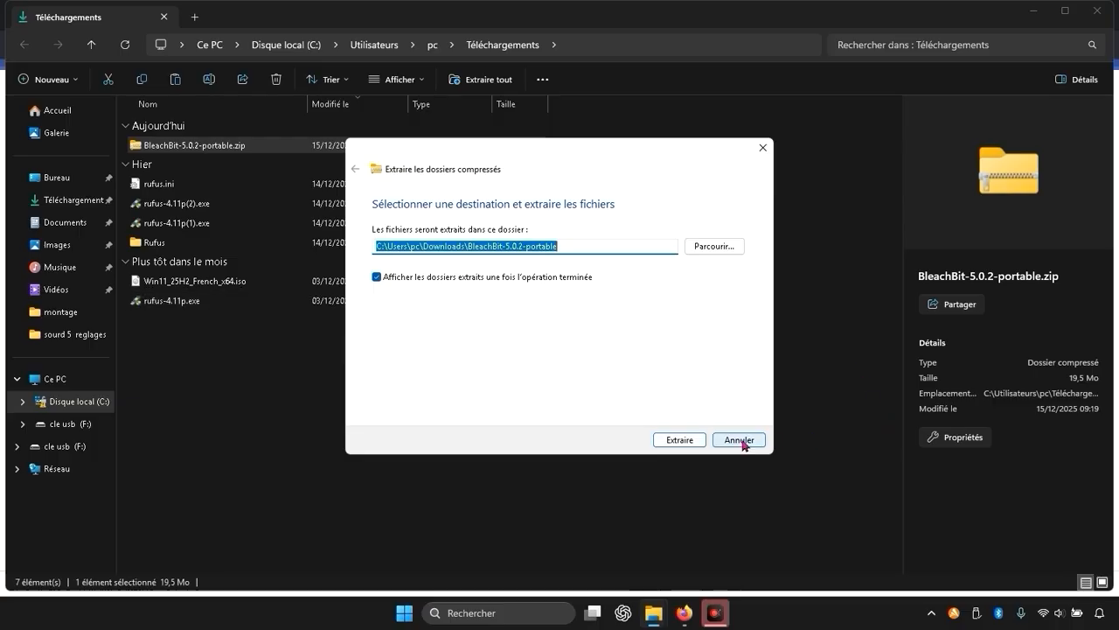
pyautogui.click(700, 440)
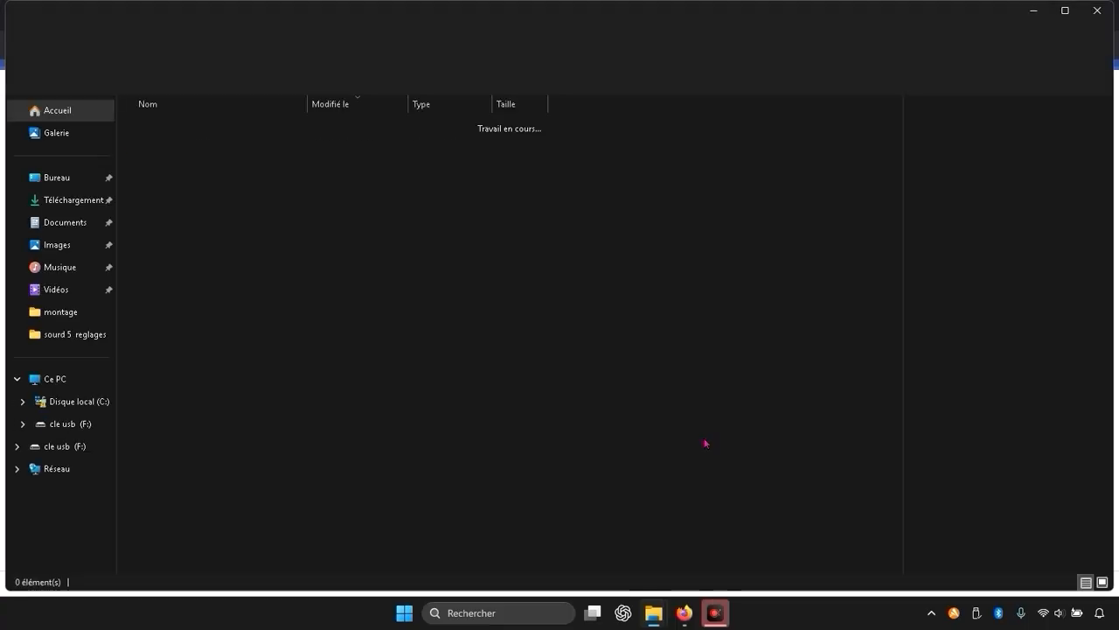
# Open the extracted BleachBit-Portable folder and launch bleachbit.exe.
pyautogui.doubleClick(150, 143)
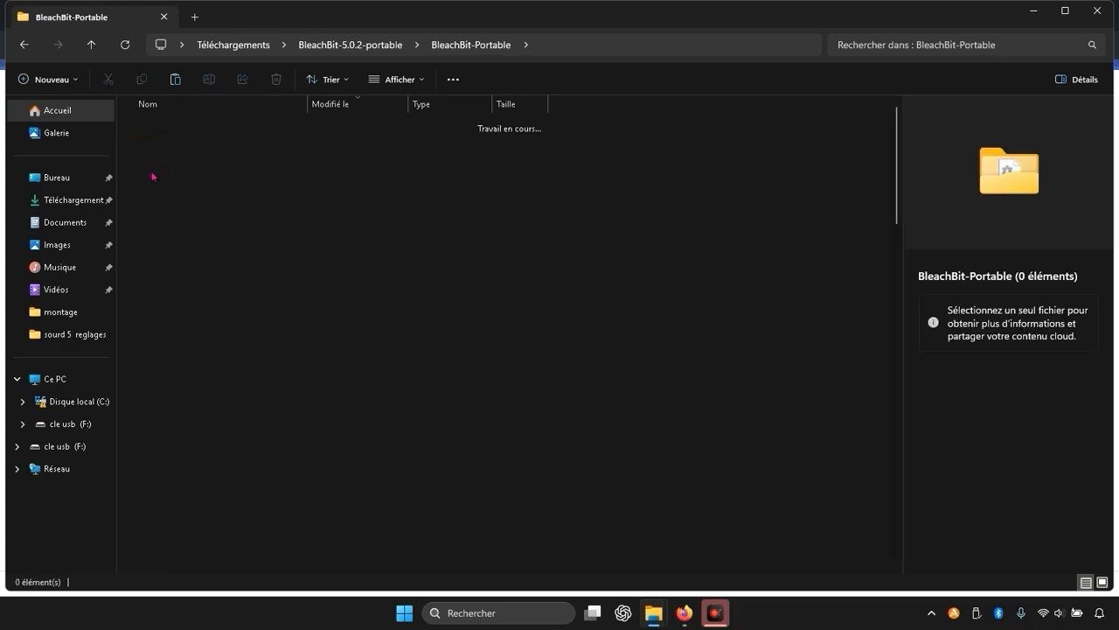
pyautogui.scroll(-20, 220, 263)
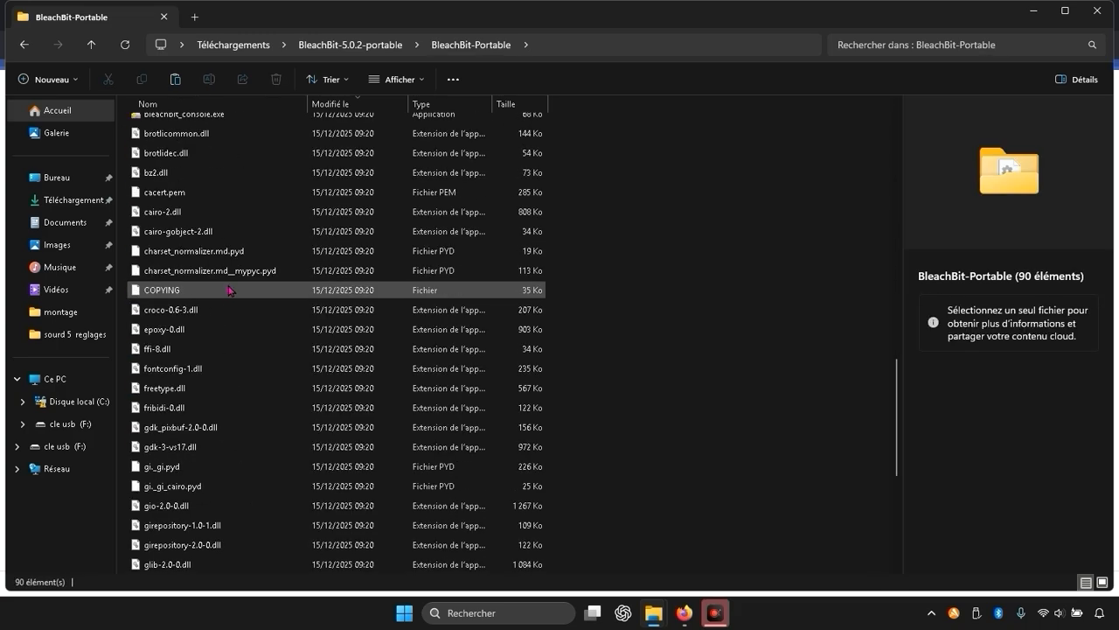
pyautogui.scroll(9, 229, 290)
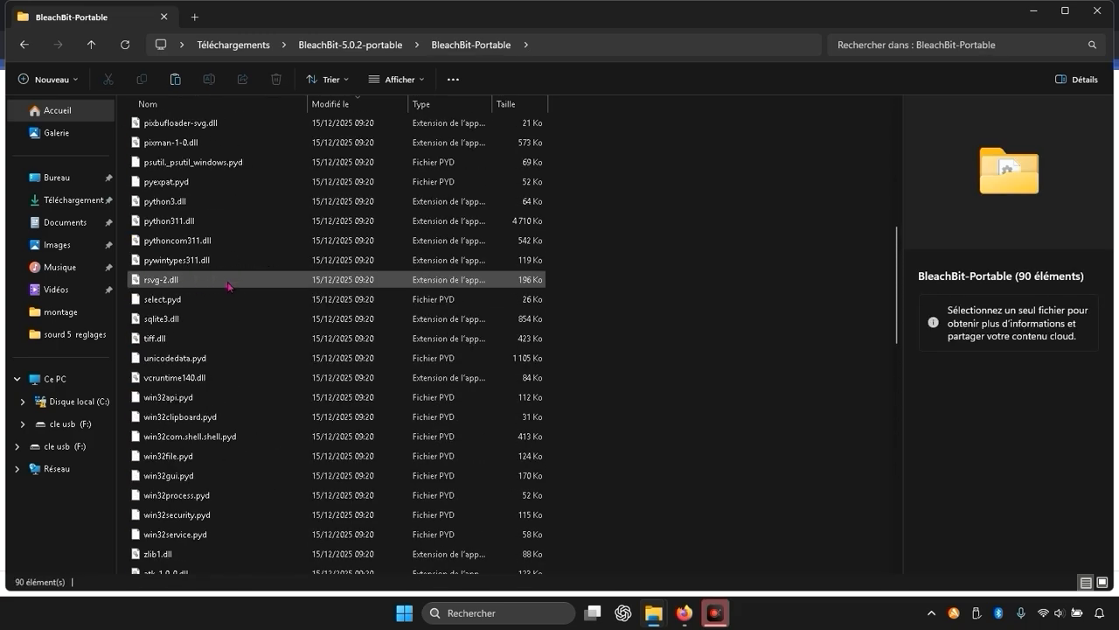
pyautogui.scroll(-5, 229, 284)
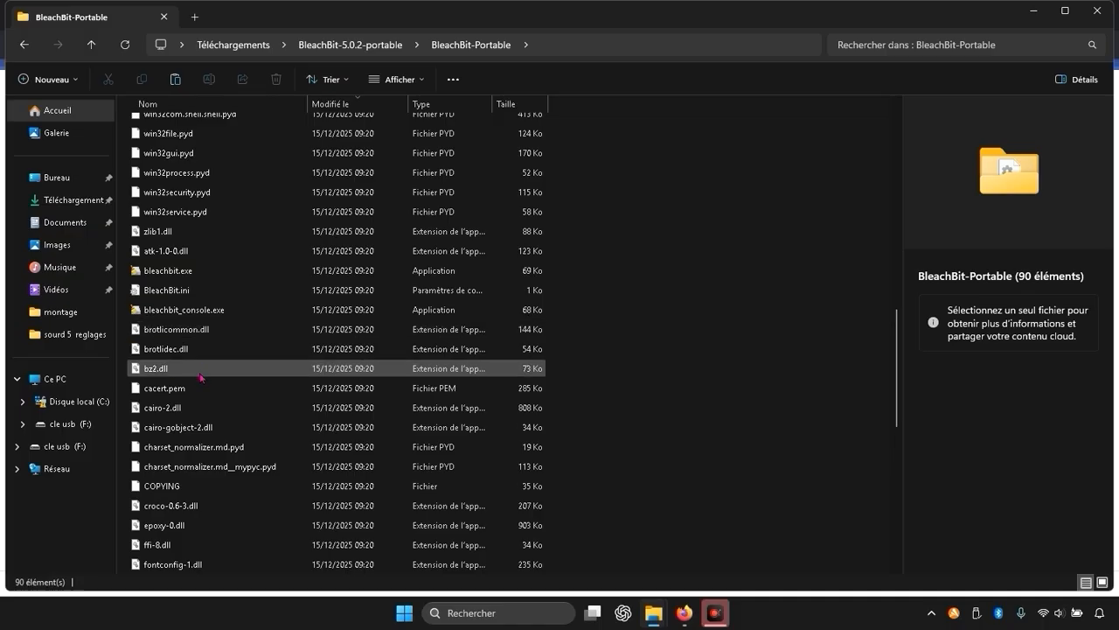
pyautogui.click(170, 273)
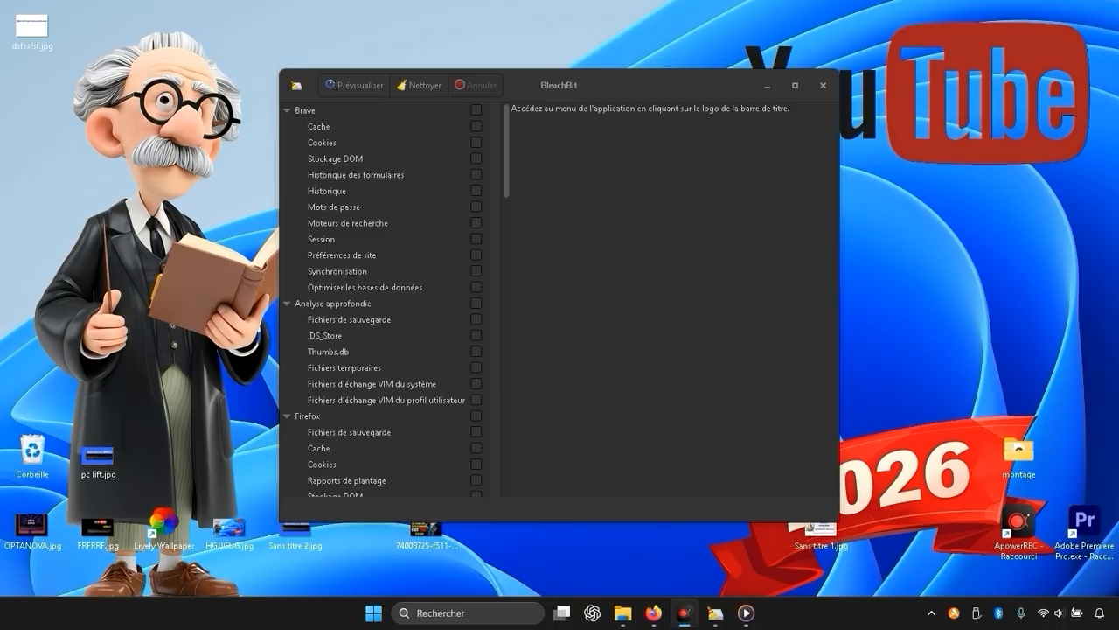
# Try to preview the cleanup without any cleaning operation selected.
pyautogui.click(342, 84)
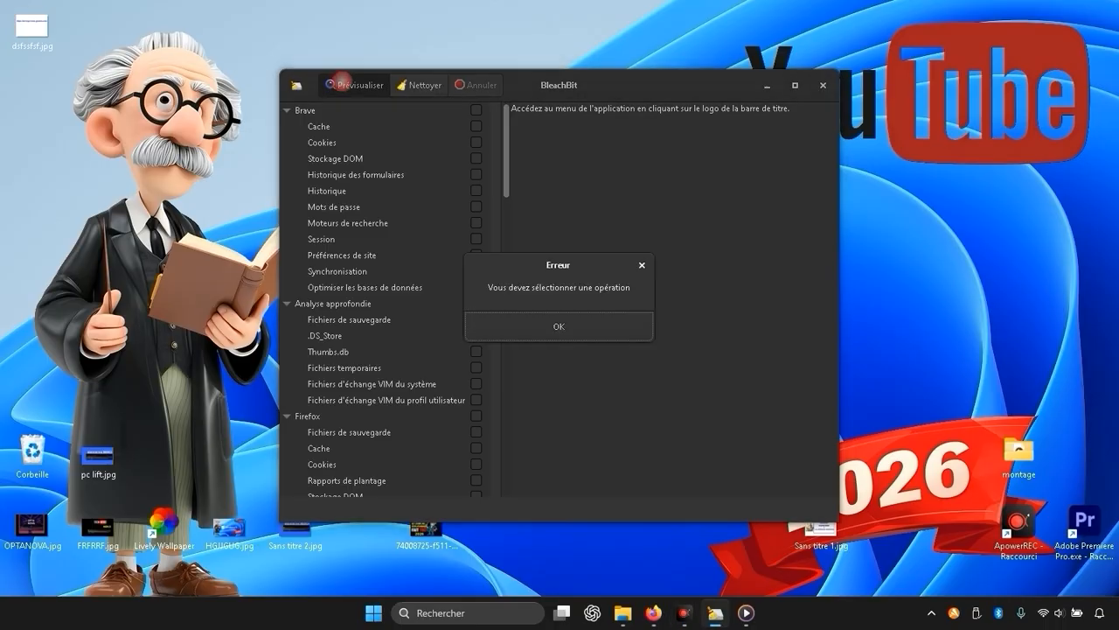
pyautogui.click(559, 326)
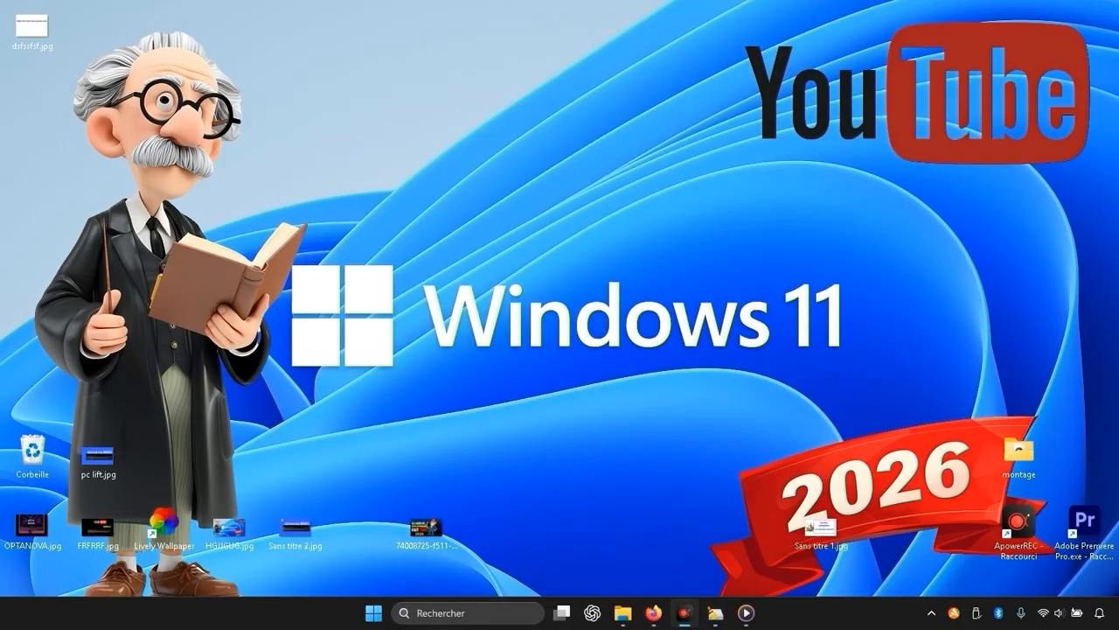
# Search Windows for "creer", open the restore point settings and confirm system protection as enabled for Disque local (C:).
pyautogui.click(455, 615)
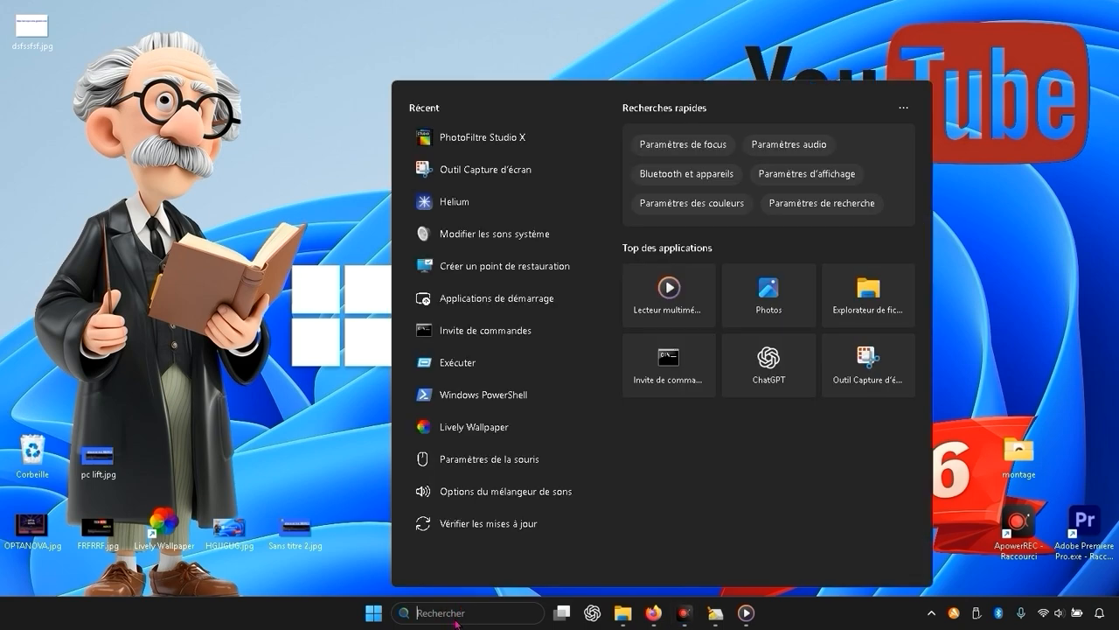
pyautogui.write('creer')
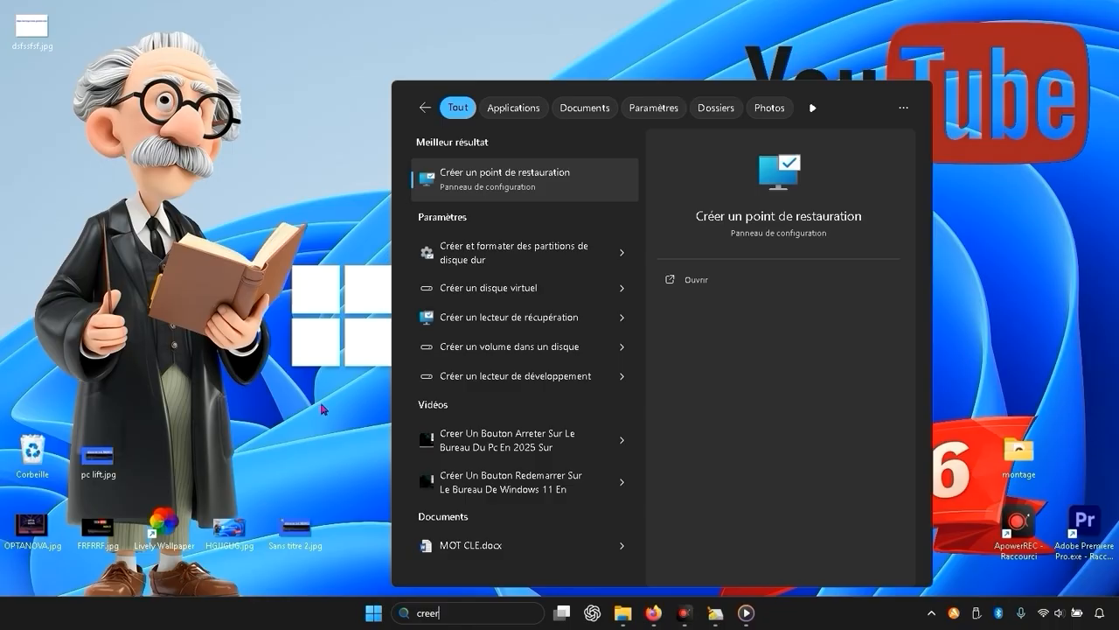
pyautogui.click(556, 174)
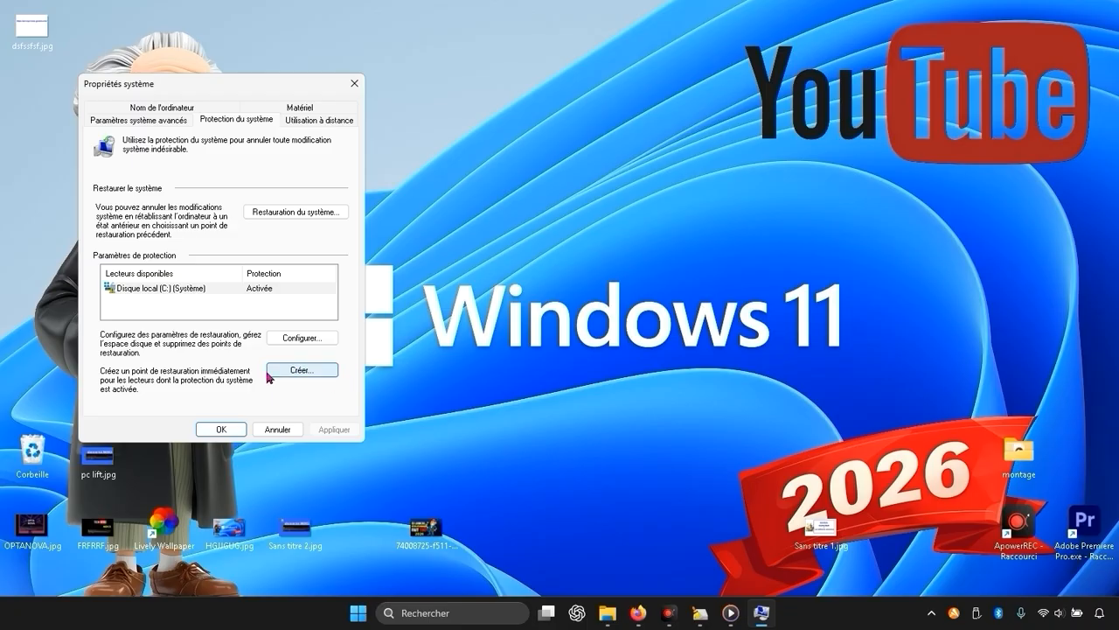
pyautogui.click(302, 338)
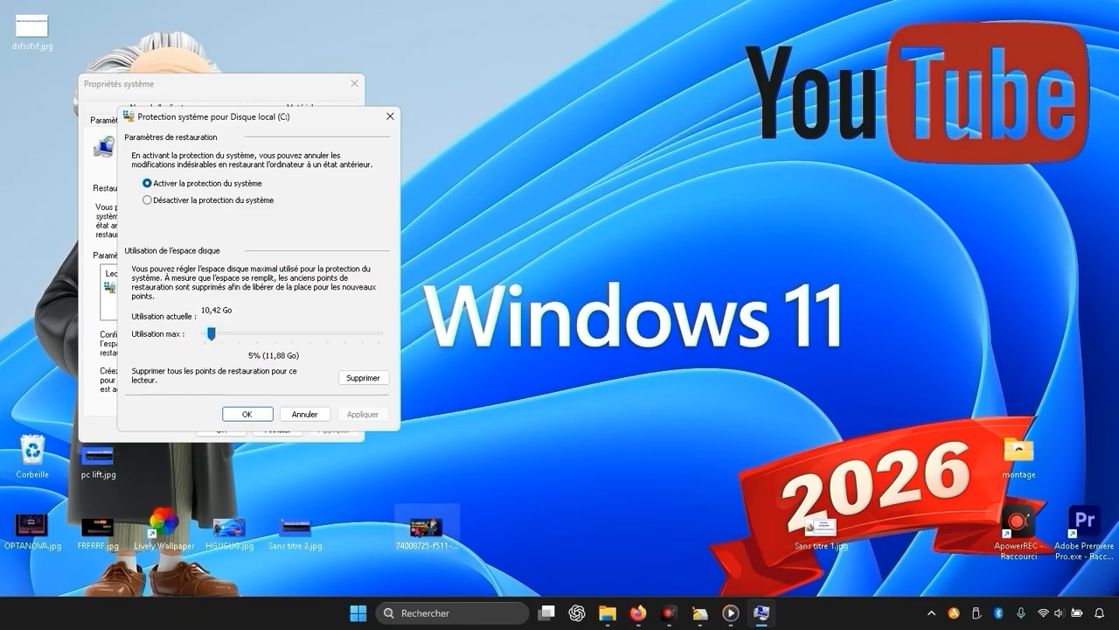
pyautogui.click(245, 415)
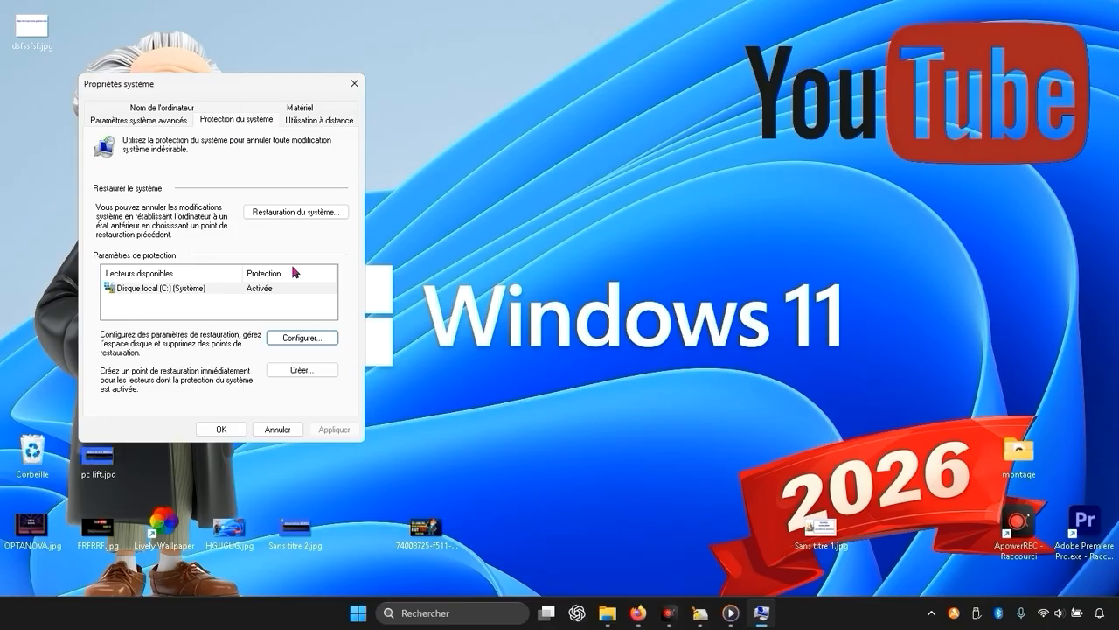
# Create a system restore point with the description "b" and close the system properties.
pyautogui.click(320, 374)
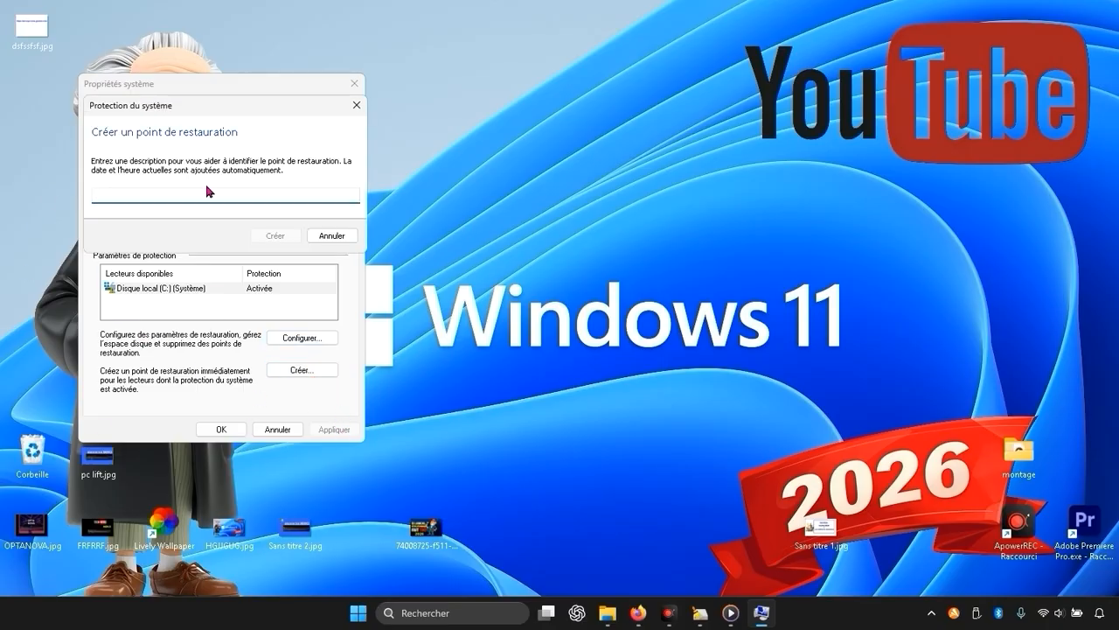
pyautogui.write('bleach bit')
pyautogui.click(278, 235)
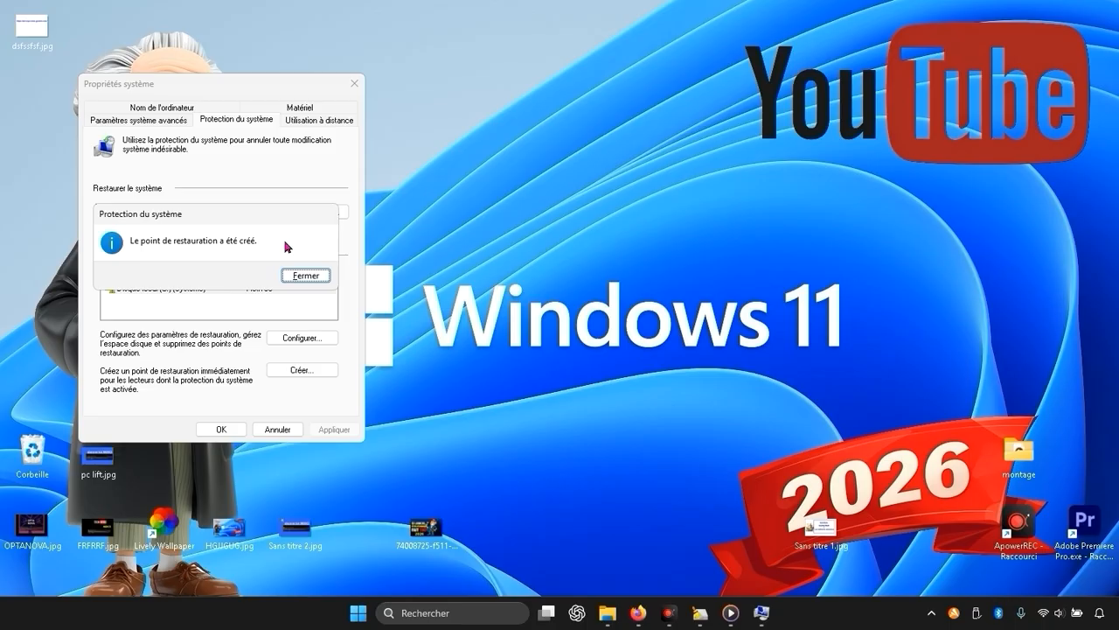
pyautogui.click(305, 275)
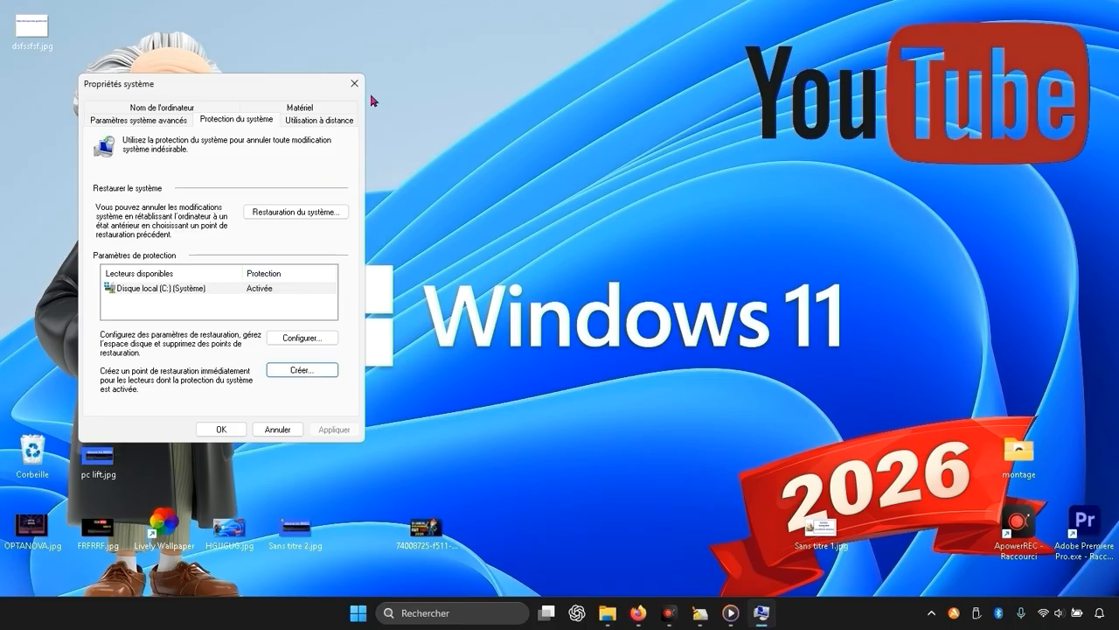
pyautogui.click(353, 84)
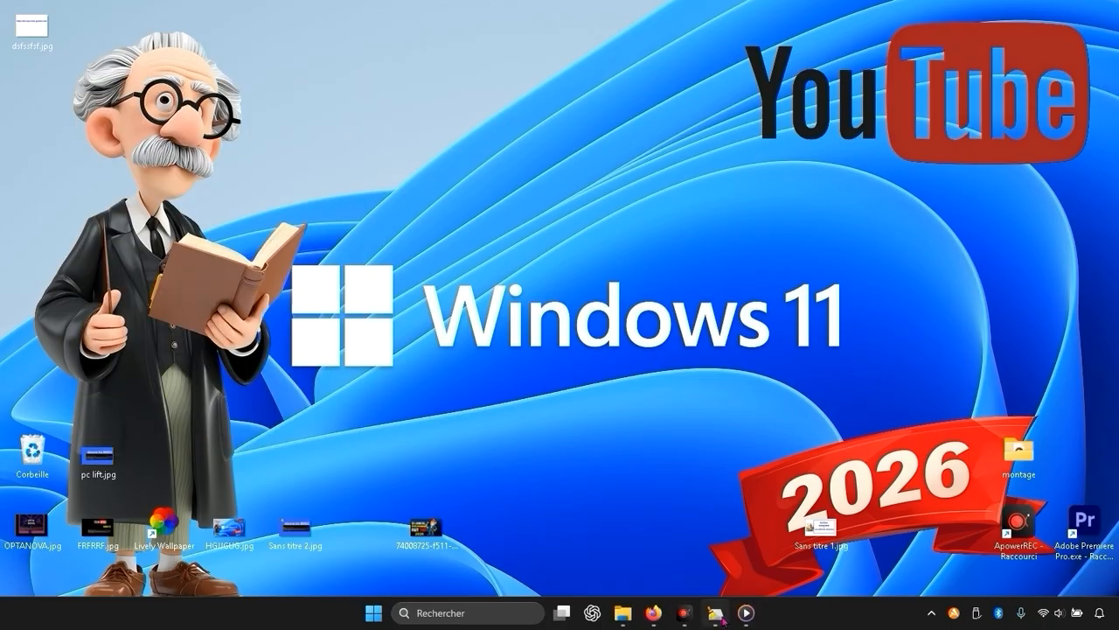
# Bring the running BleachBit window back to the foreground.
pyautogui.click(746, 612)
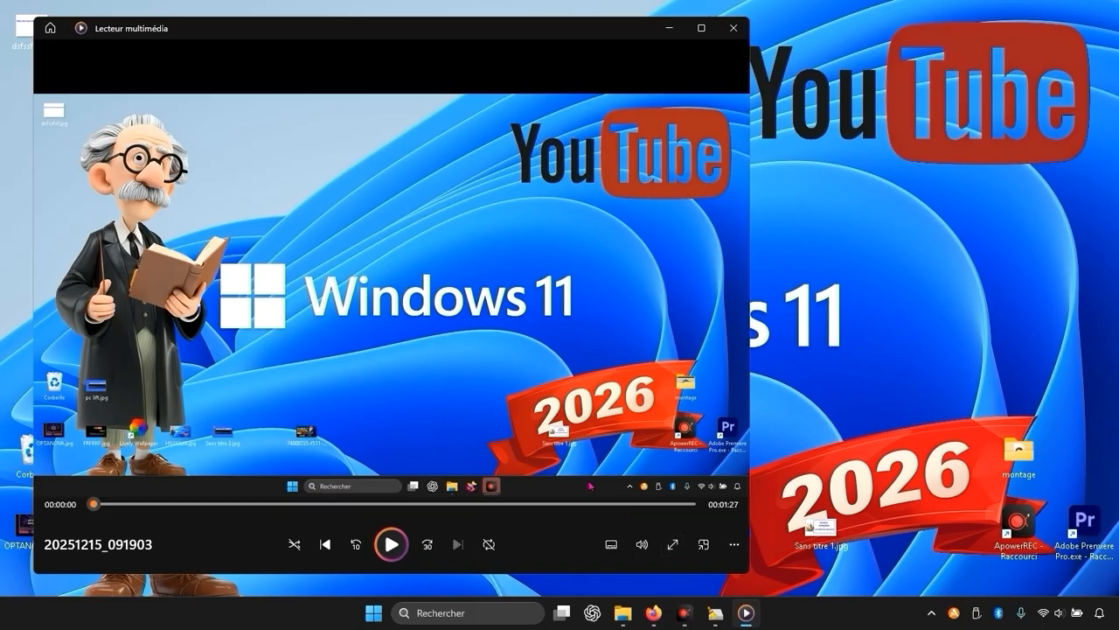
pyautogui.click(670, 28)
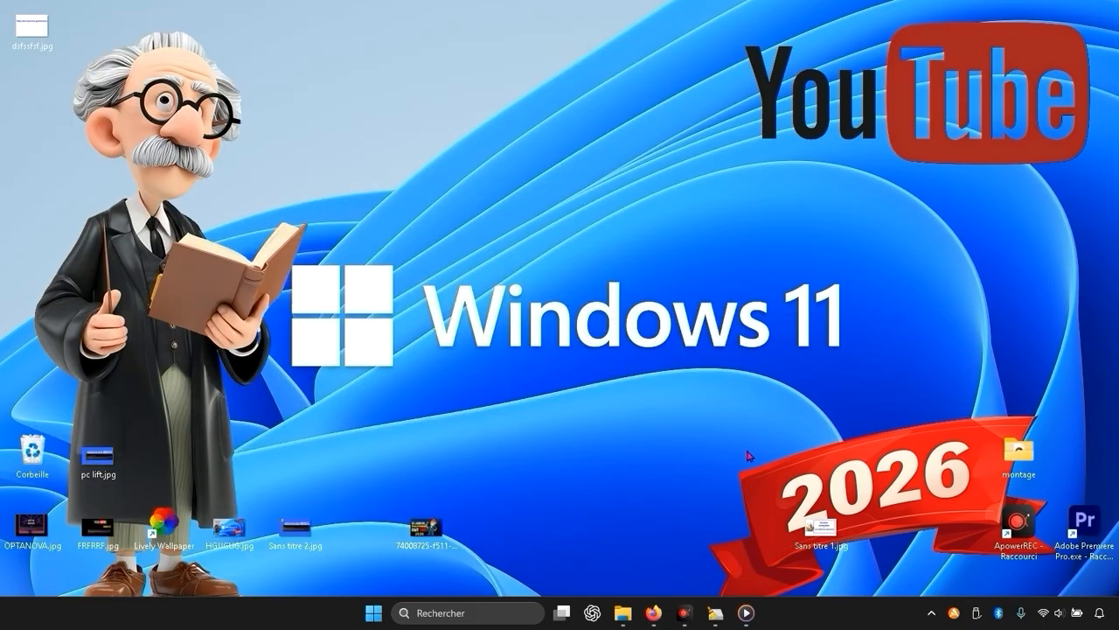
pyautogui.click(723, 619)
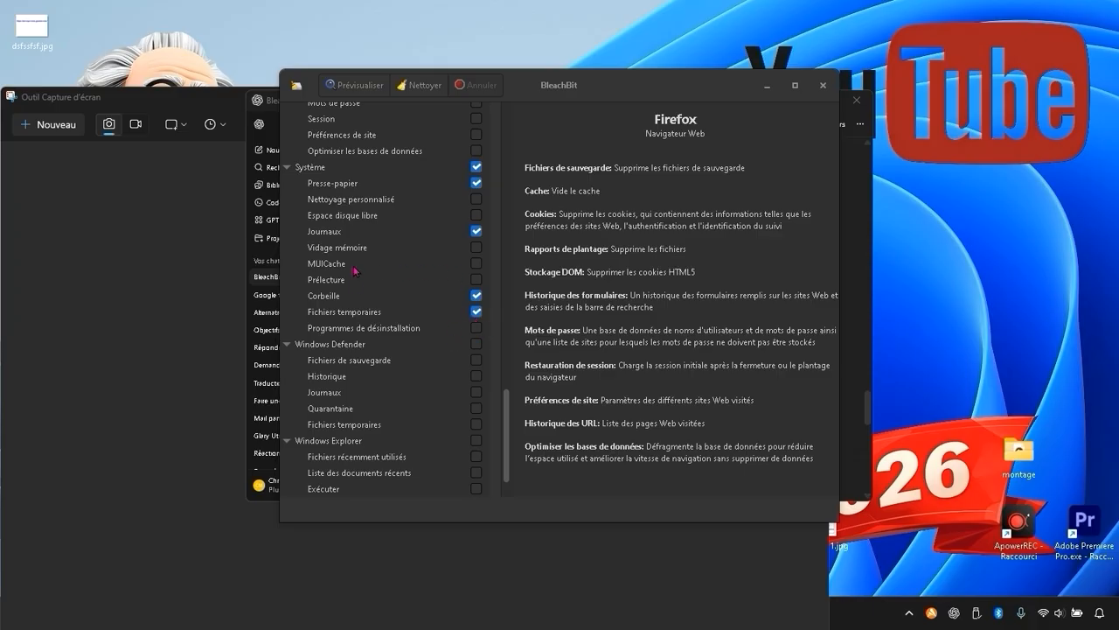
# Review the cleaning options in the cleaner list, from the Système section back up to the Firefox section.
pyautogui.scroll(1, 475, 304)
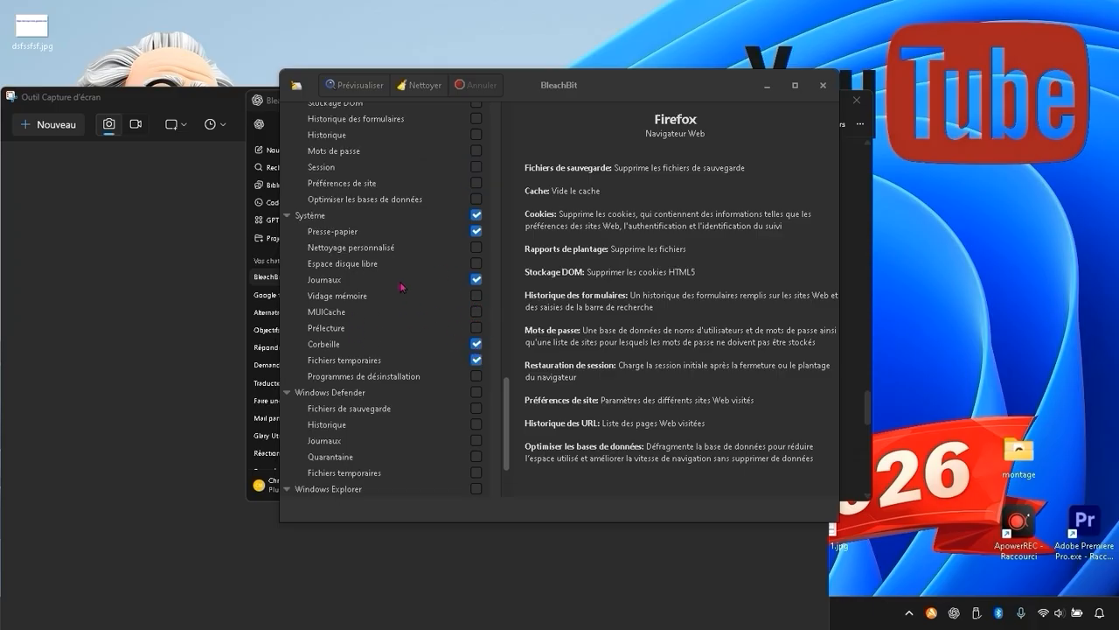
pyautogui.scroll(1, 434, 310)
pyautogui.scroll(-1, 437, 316)
pyautogui.scroll(5, 476, 301)
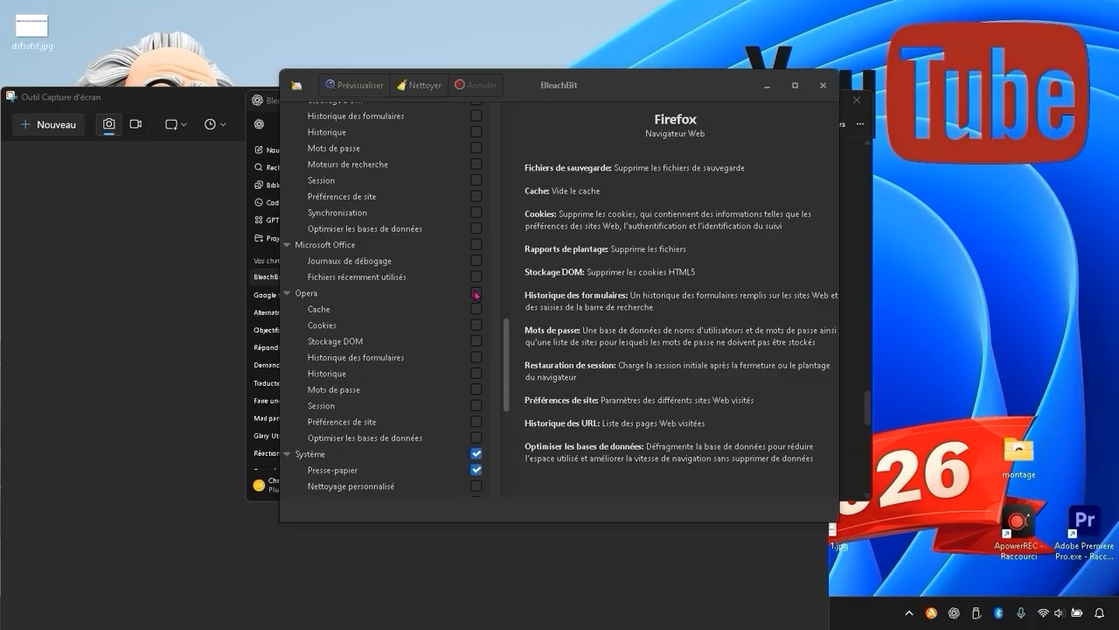
pyautogui.scroll(5, 476, 295)
pyautogui.scroll(2, 476, 294)
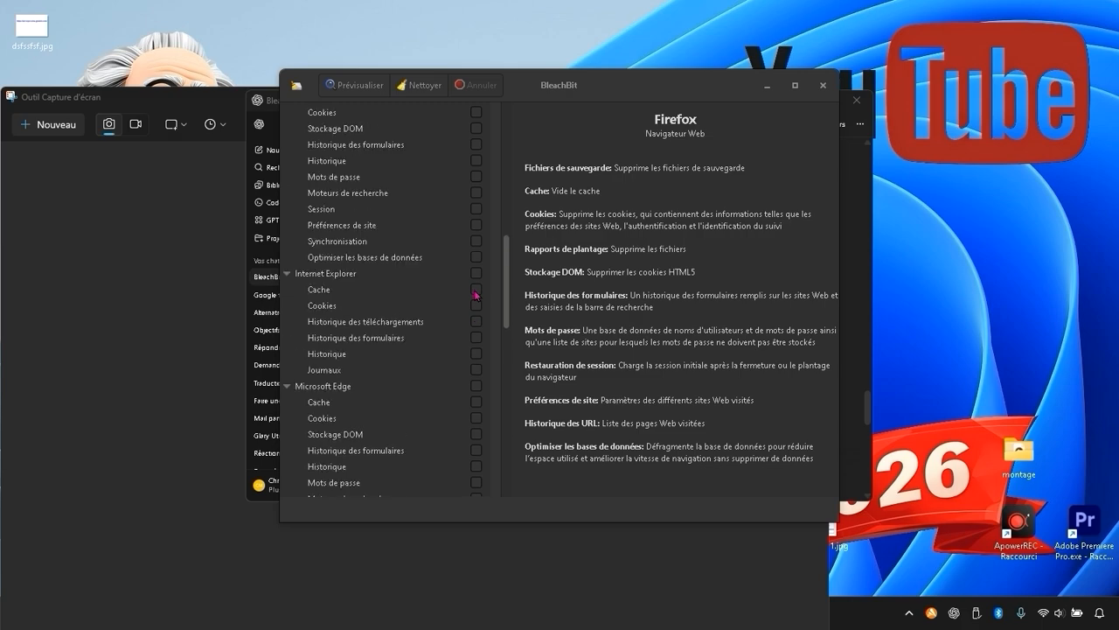
pyautogui.scroll(2, 475, 295)
pyautogui.scroll(2, 475, 297)
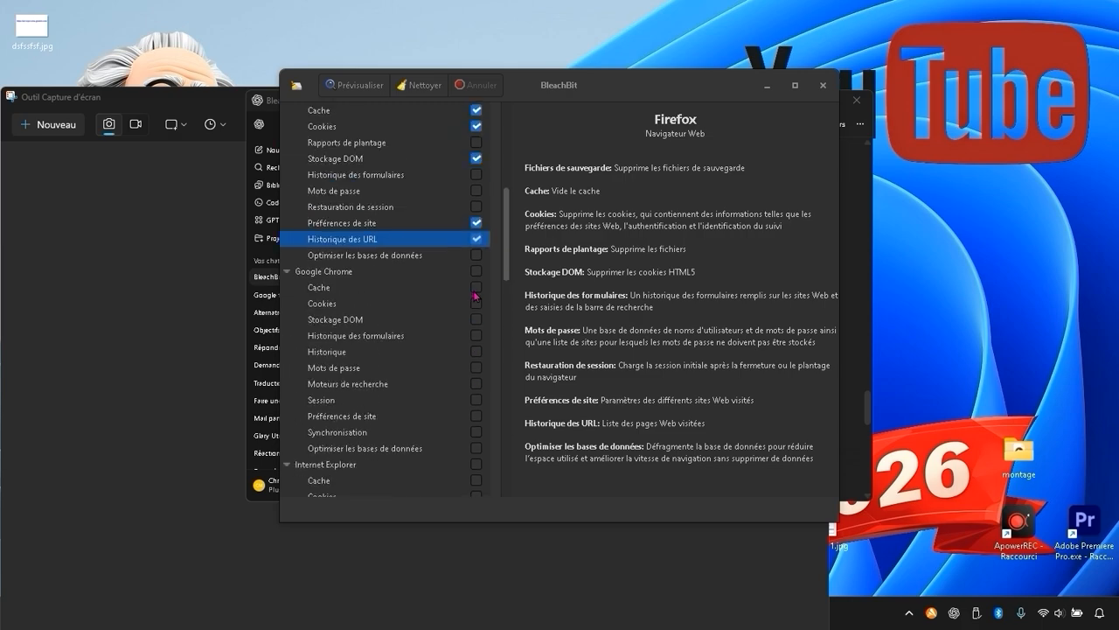
pyautogui.scroll(2, 475, 297)
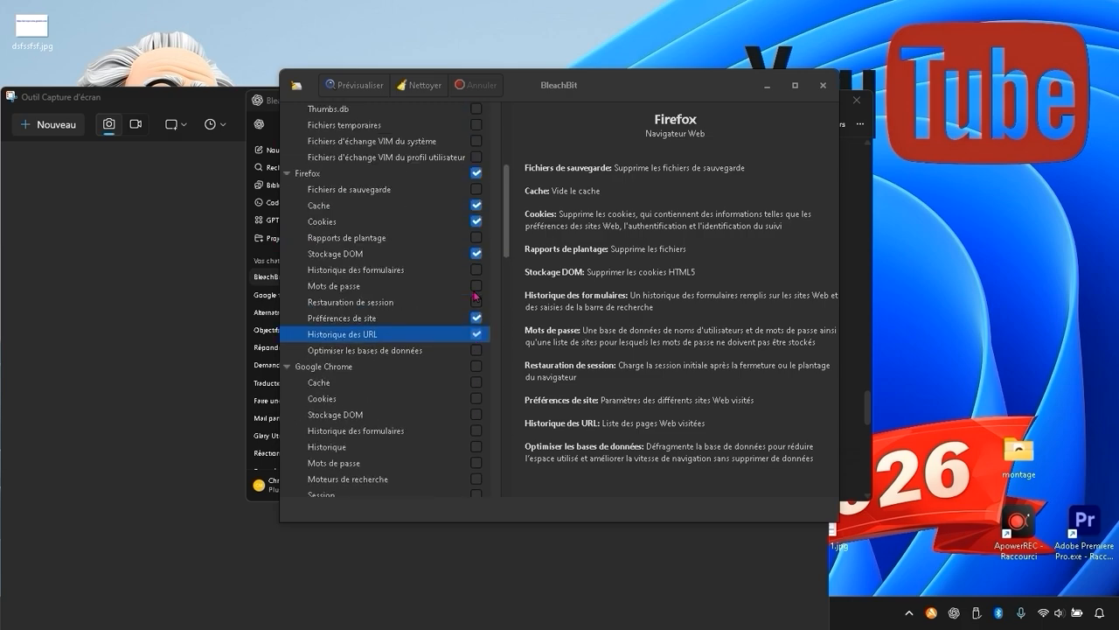
pyautogui.scroll(3, 475, 296)
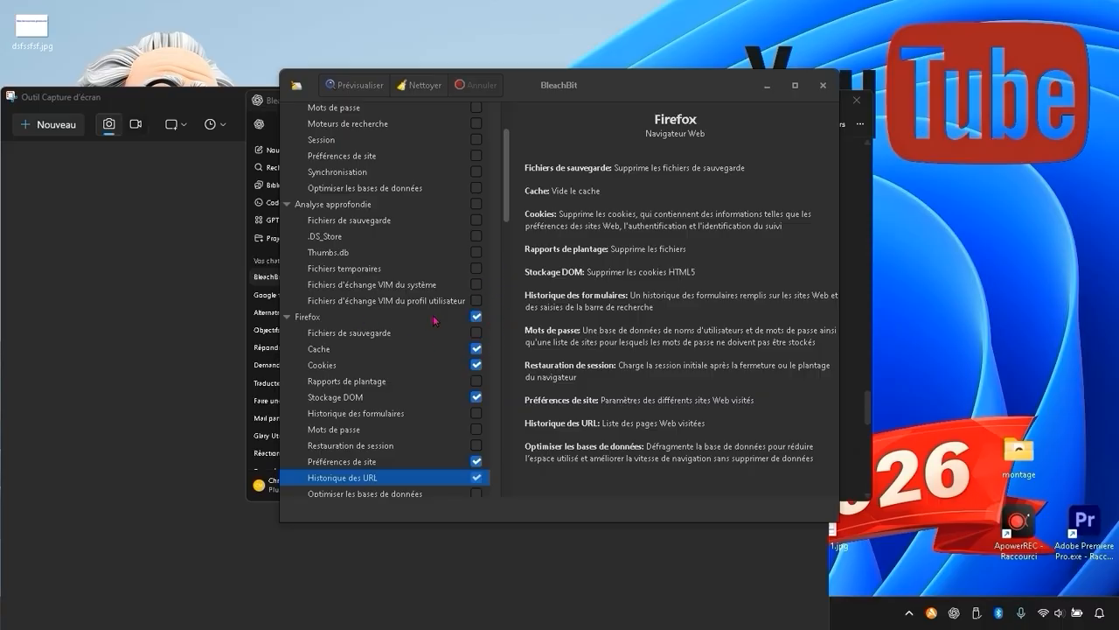
pyautogui.scroll(-1, 434, 321)
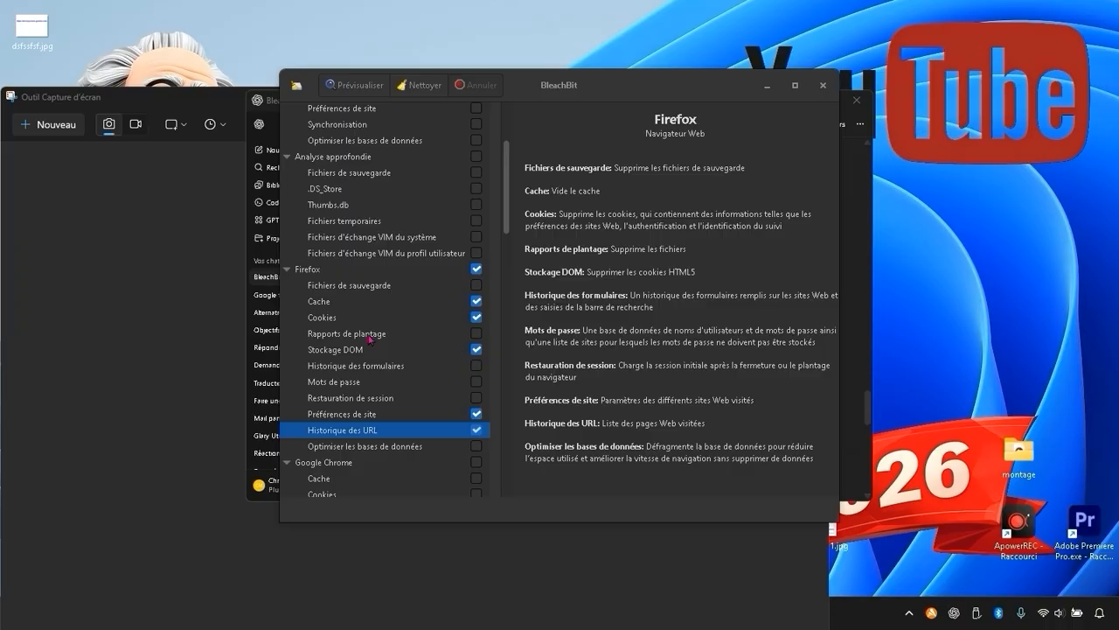
# Review the ticked Firefox cleaning options and the options of the Google Chrome, Internet Explorer, Microsoft Edge and Microsoft Office cleaners.
pyautogui.scroll(-1, 403, 312)
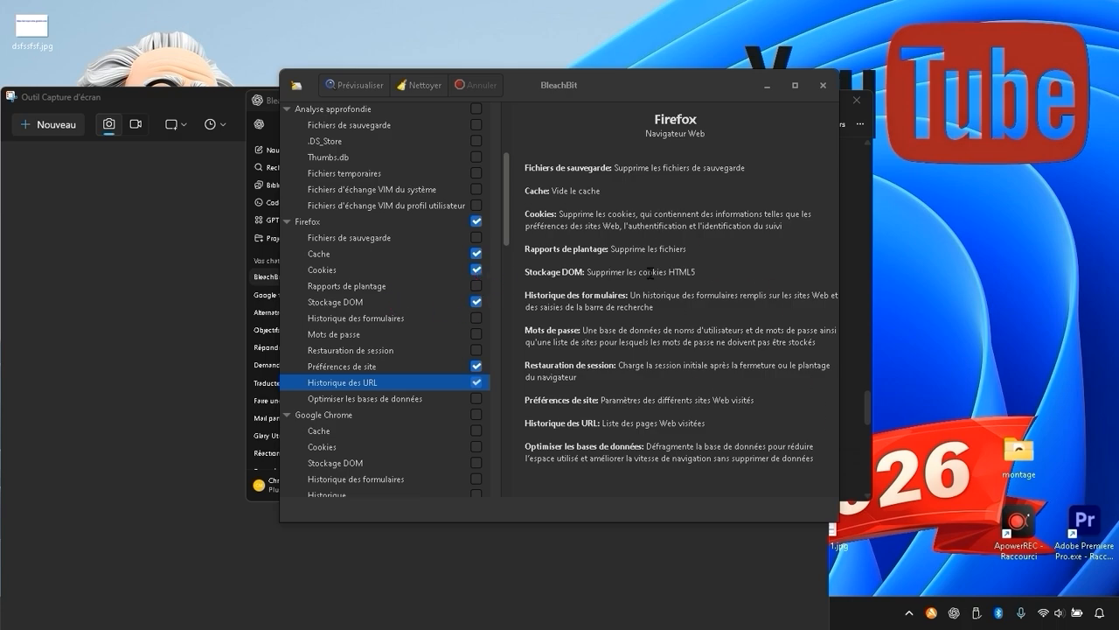
pyautogui.scroll(-1, 461, 286)
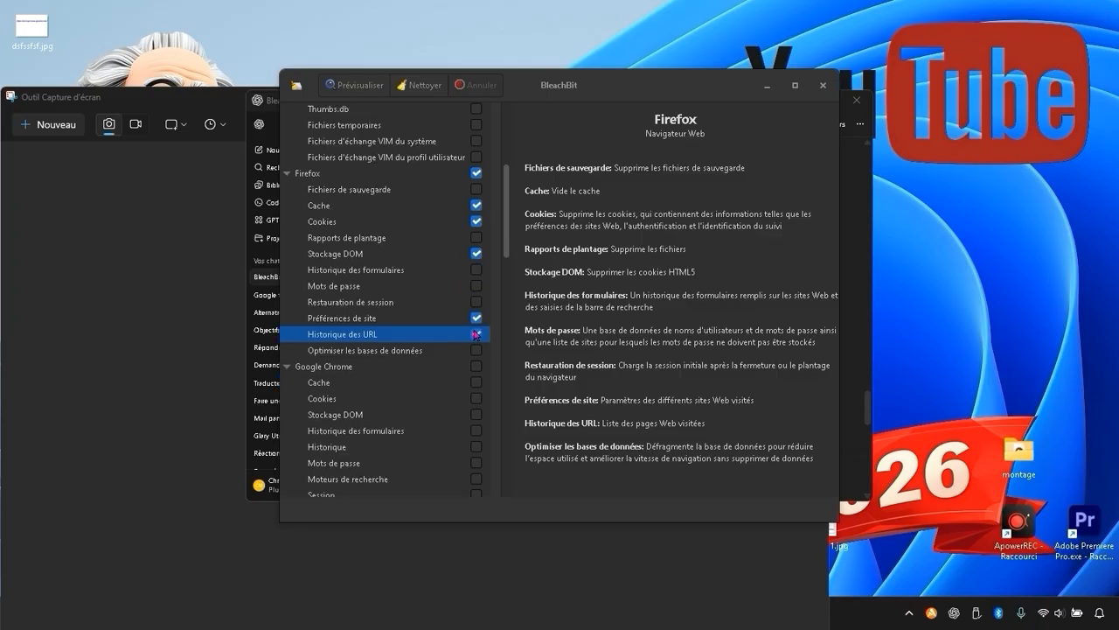
pyautogui.click(477, 333)
pyautogui.scroll(1, 506, 348)
pyautogui.scroll(3, 507, 351)
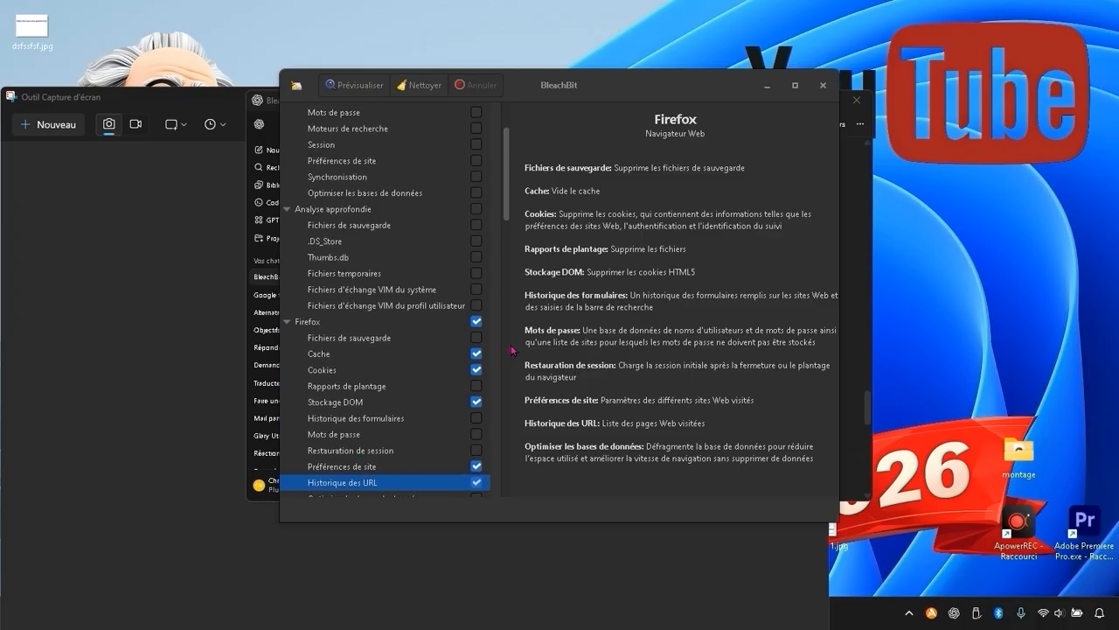
pyautogui.scroll(-4, 510, 350)
pyautogui.scroll(-1, 512, 350)
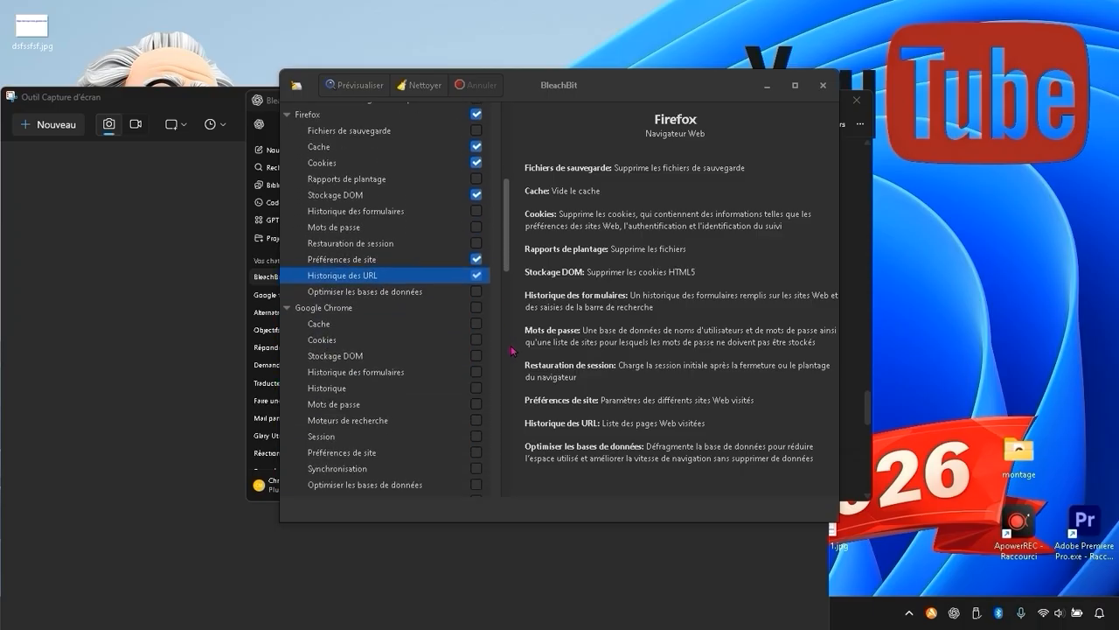
pyautogui.scroll(2, 512, 350)
pyautogui.scroll(-3, 478, 333)
pyautogui.scroll(2, 478, 333)
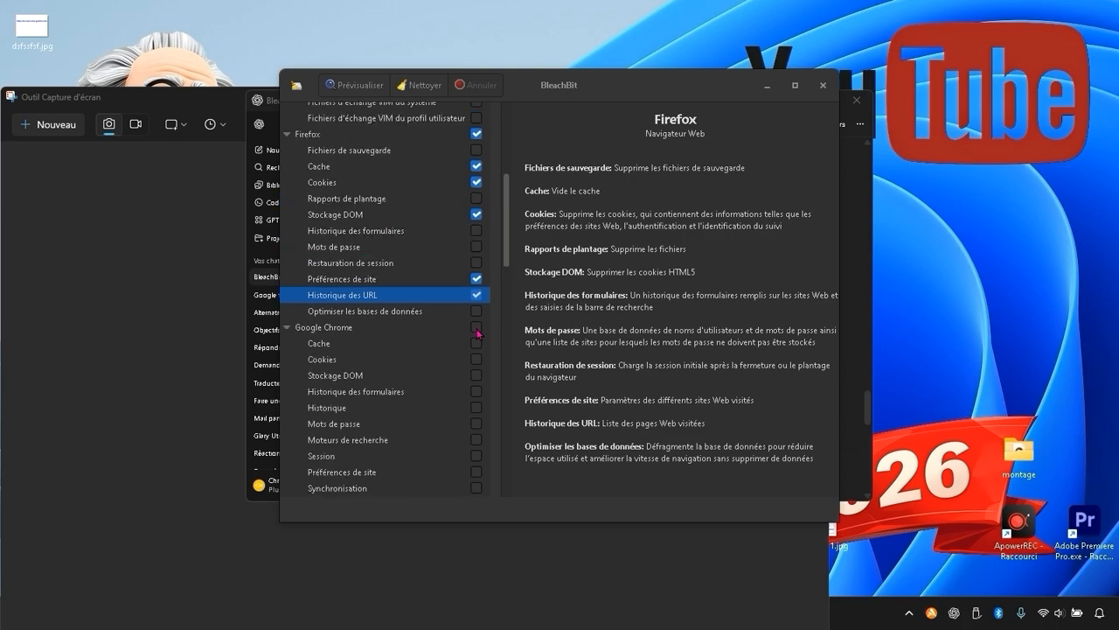
pyautogui.scroll(-6, 478, 334)
pyautogui.scroll(-2, 477, 333)
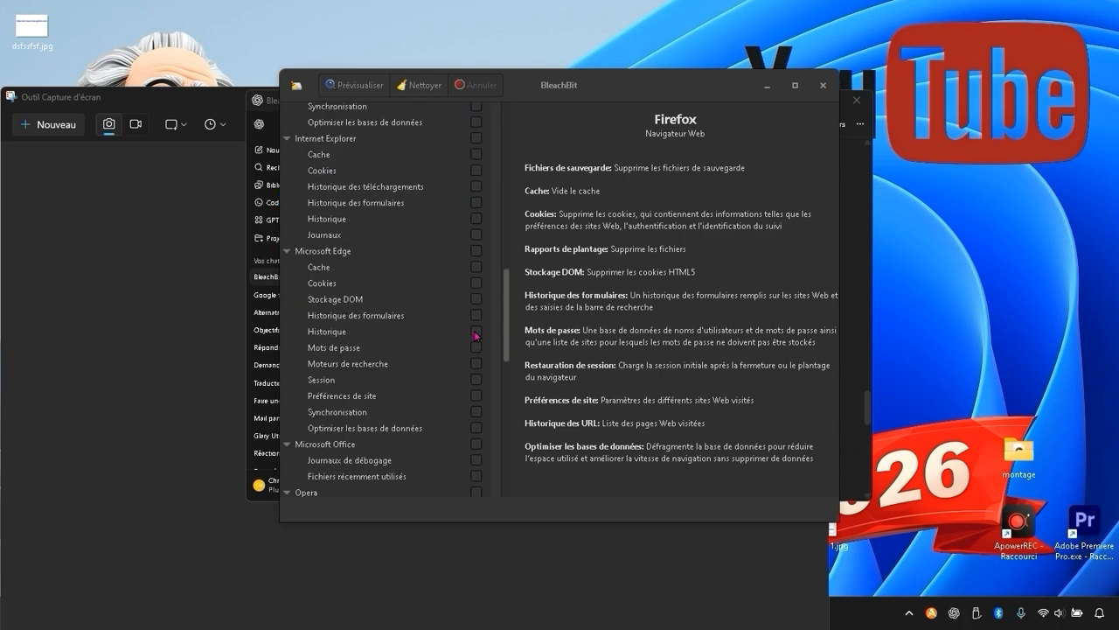
# Run the cleanup with the selected options and confirm the permanent deletion of the files.
pyautogui.scroll(14, 477, 333)
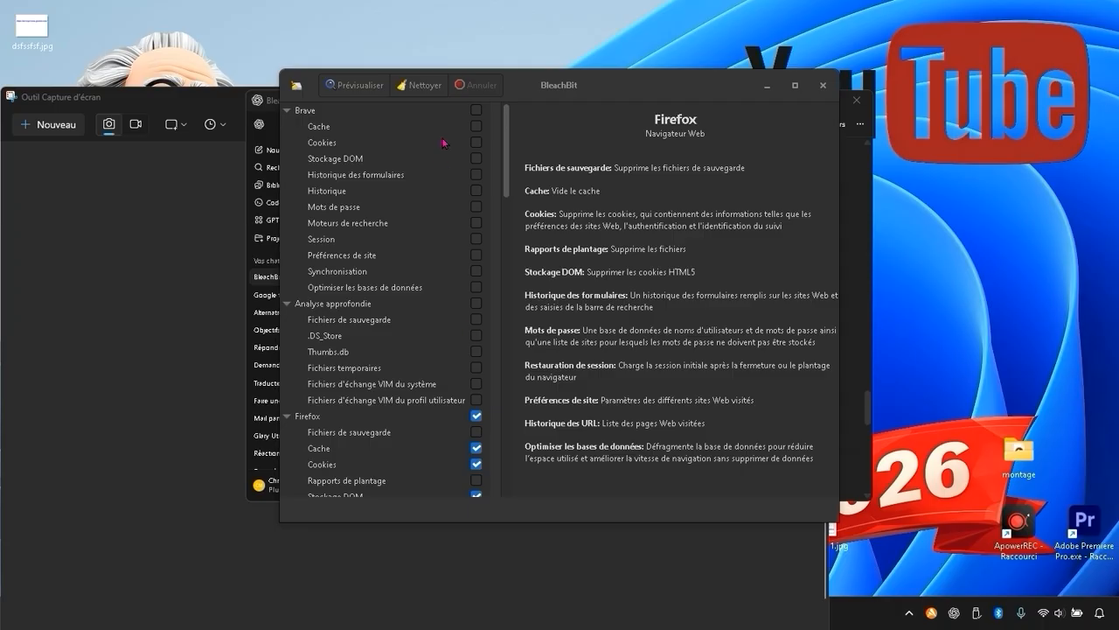
pyautogui.click(417, 87)
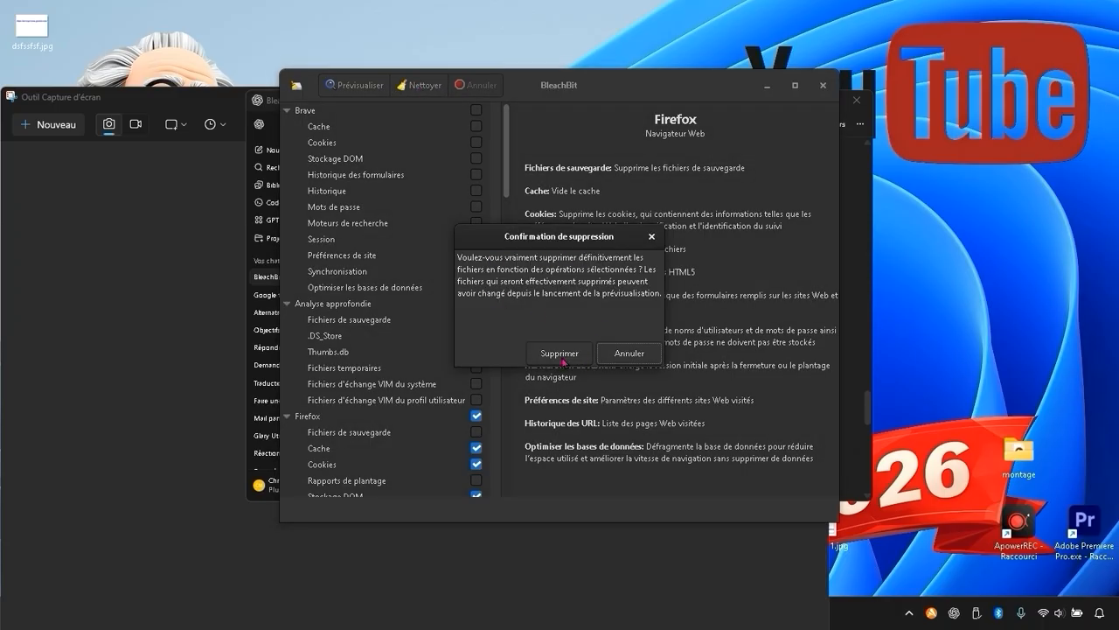
pyautogui.click(561, 353)
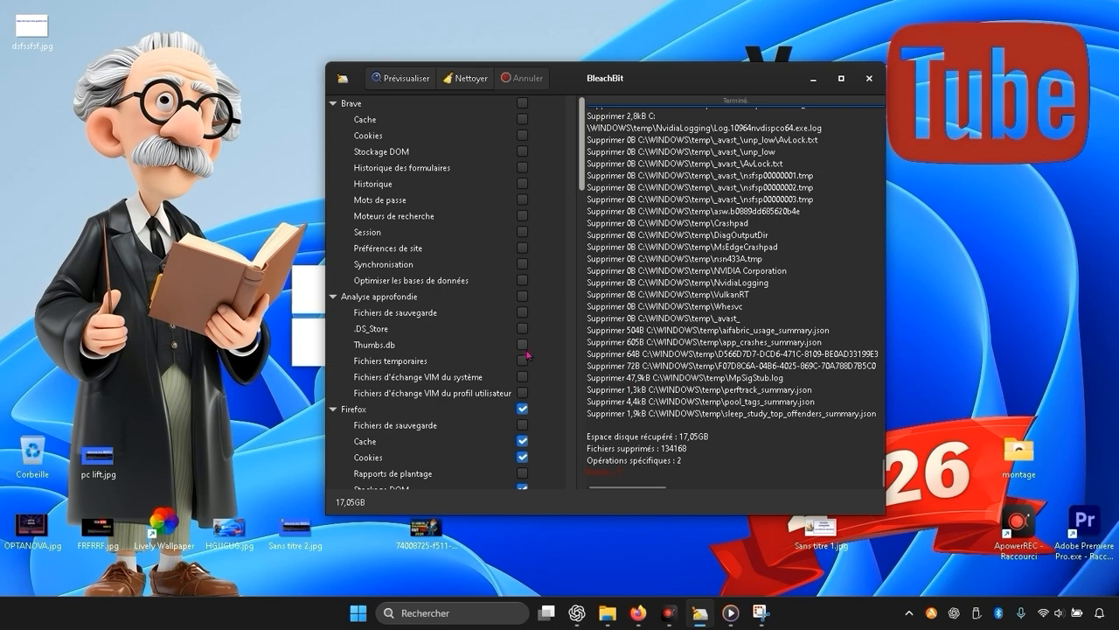
# Examine the cleaner list down to the Firefox section and the log of deleted temporary files from the cleanup.
pyautogui.scroll(-1, 524, 359)
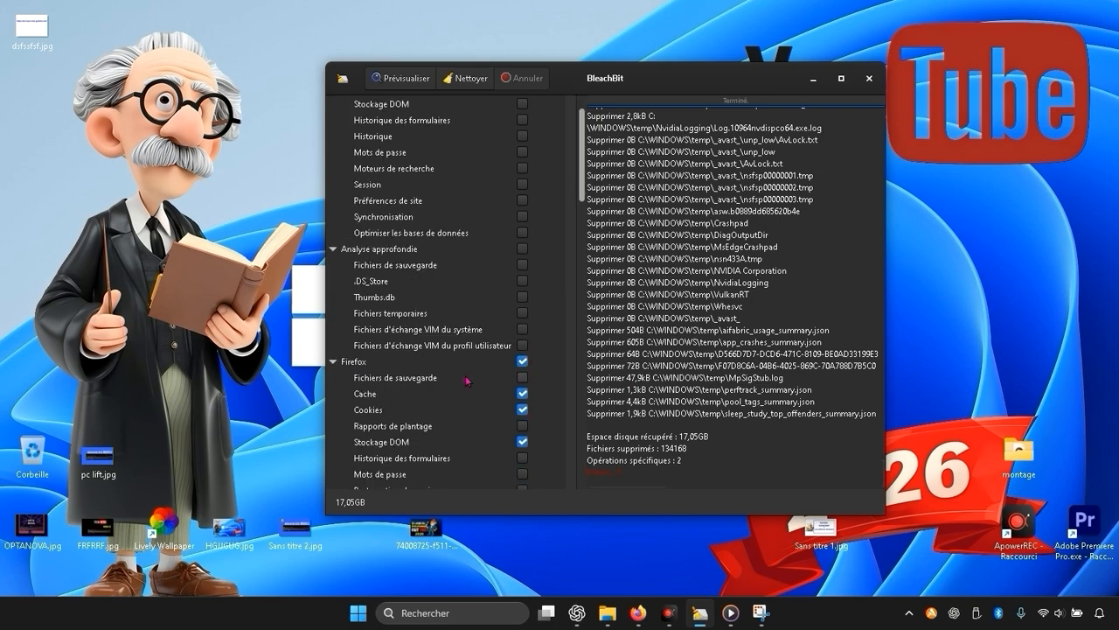
pyautogui.scroll(-1, 468, 381)
pyautogui.scroll(-1, 449, 372)
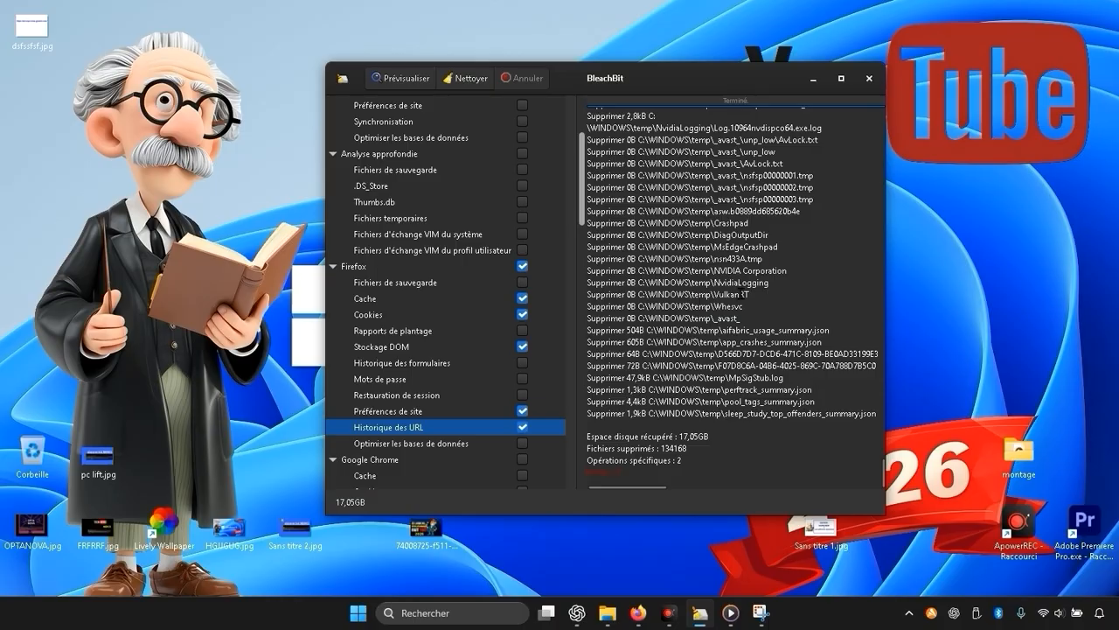
pyautogui.scroll(10, 741, 294)
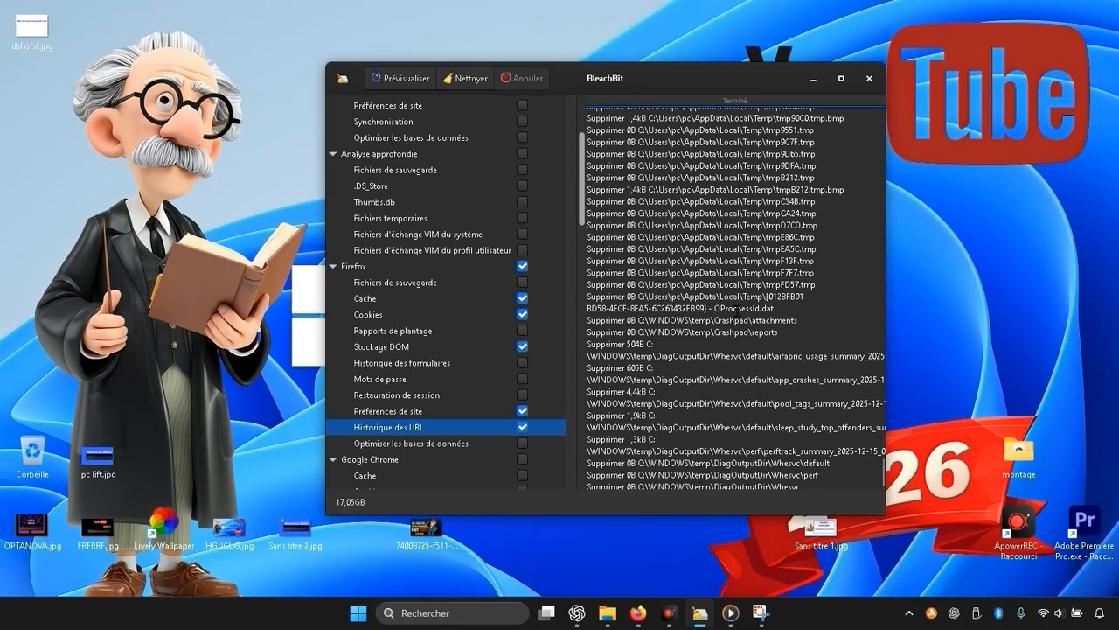
pyautogui.scroll(10, 740, 309)
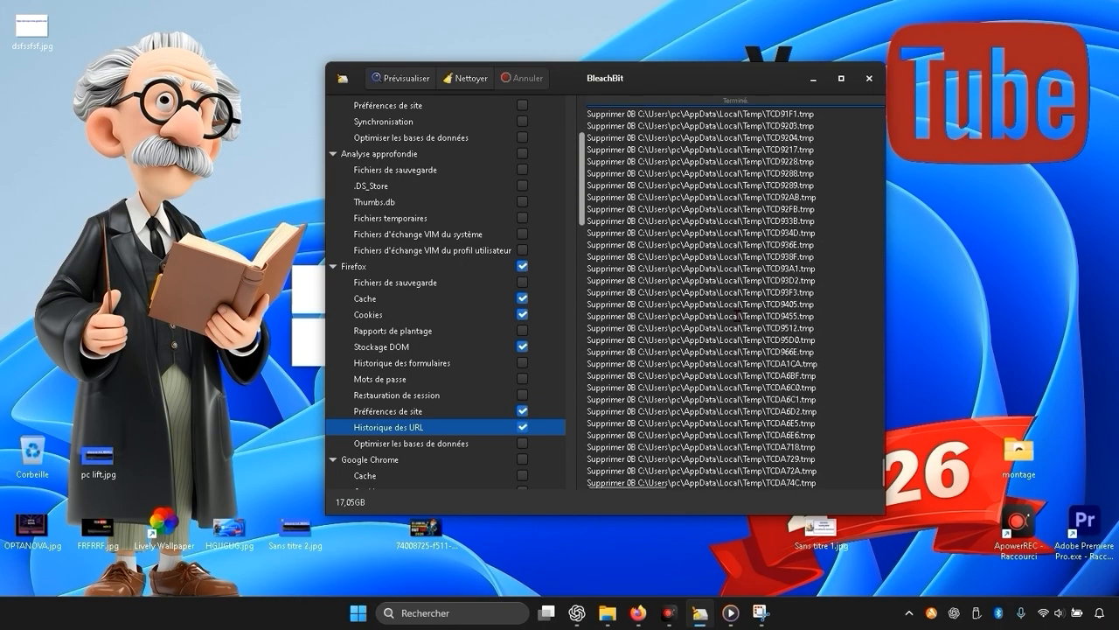